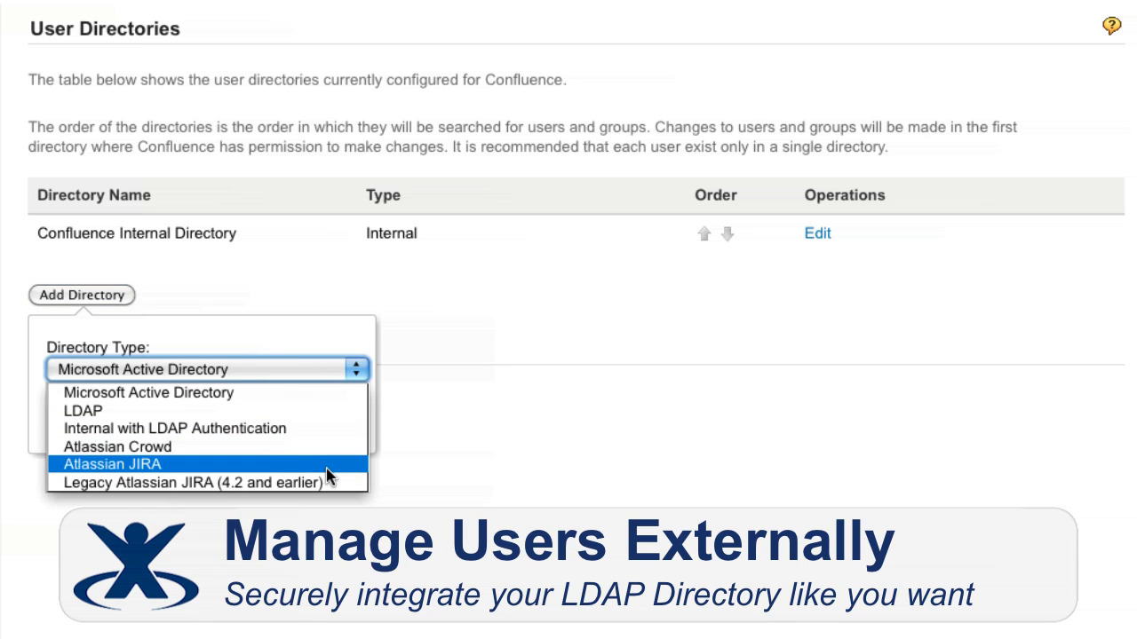
Start adding a user directory of type LDAP and review the server, schema and permission settings in its configuration form
left_click(314, 412)
left_click(71, 424)
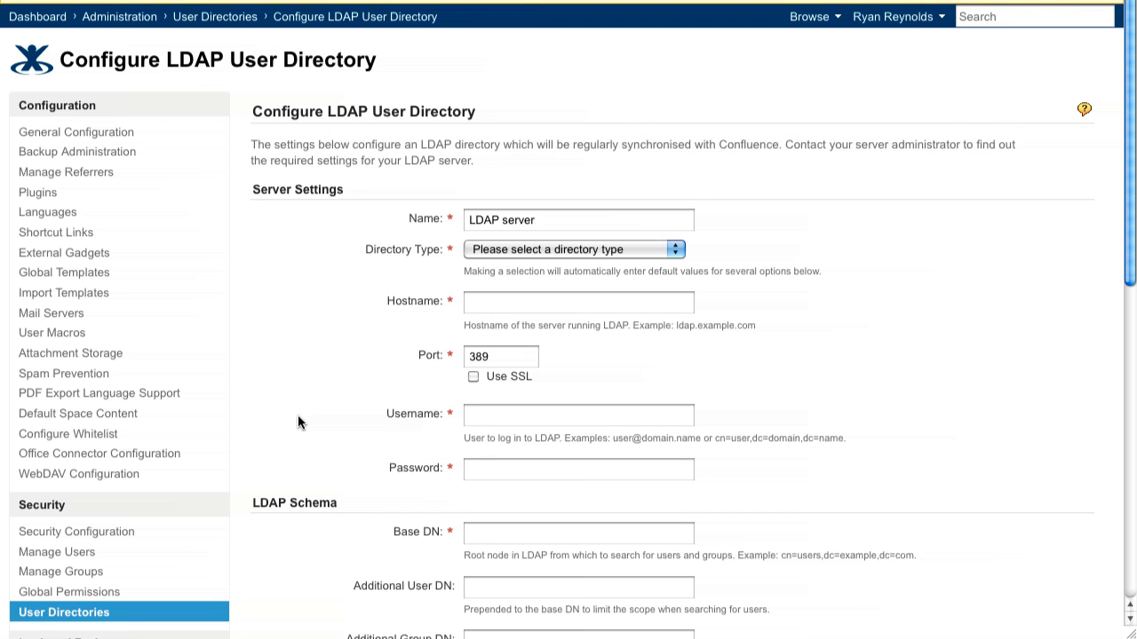
scroll(298, 422, "down", 4)
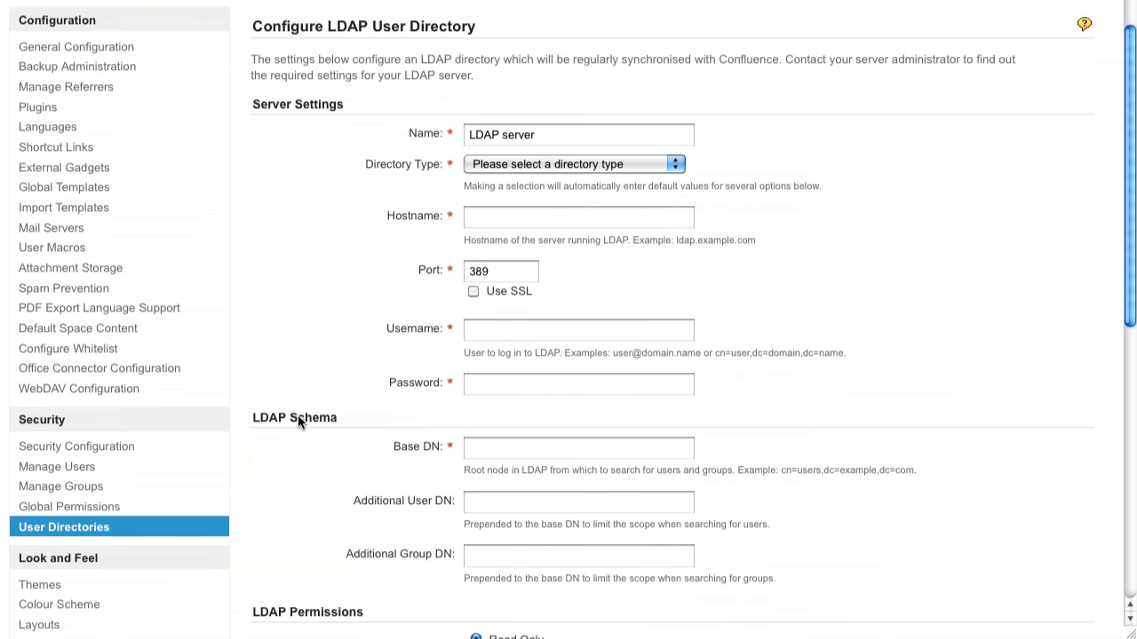
scroll(298, 414, "down", 4)
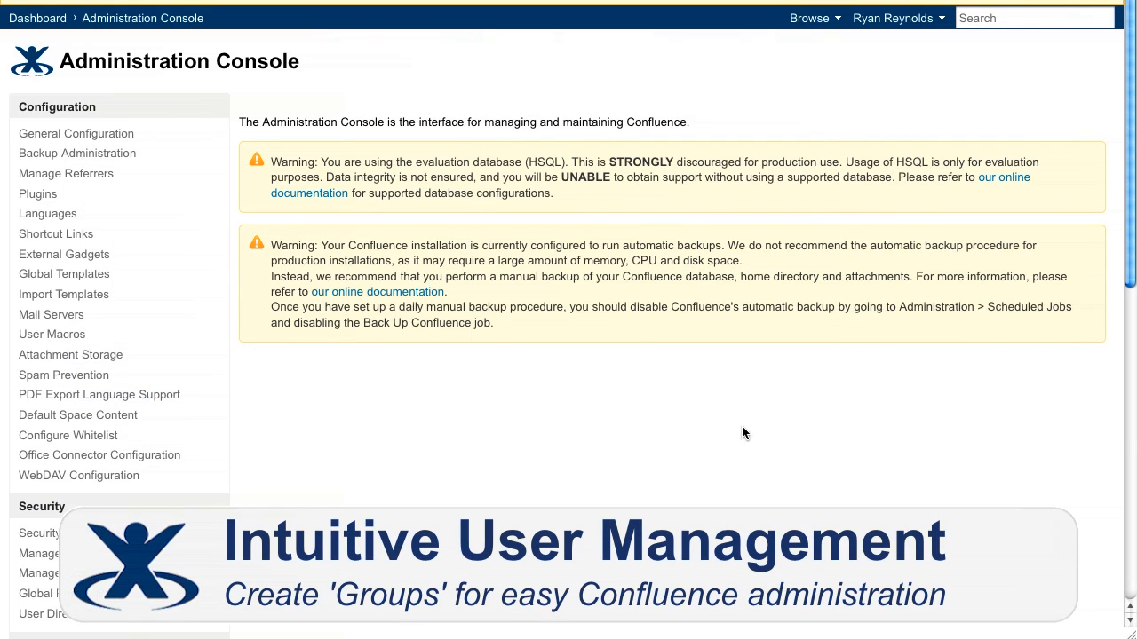
Search Confluence's user management for a user by first name
left_click(176, 554)
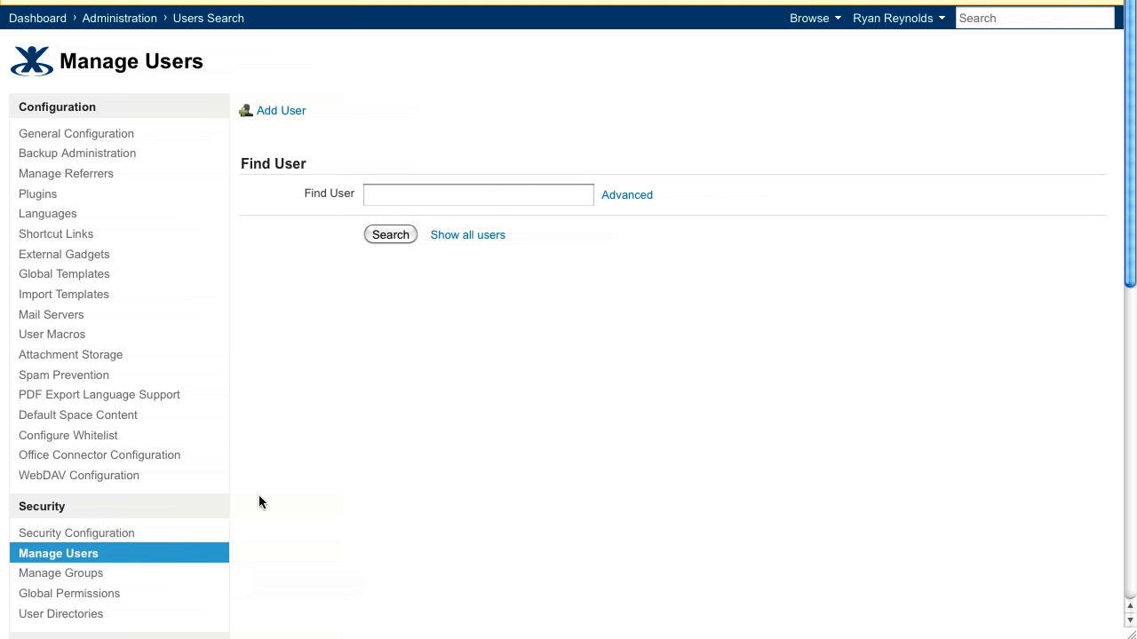
left_click(521, 201)
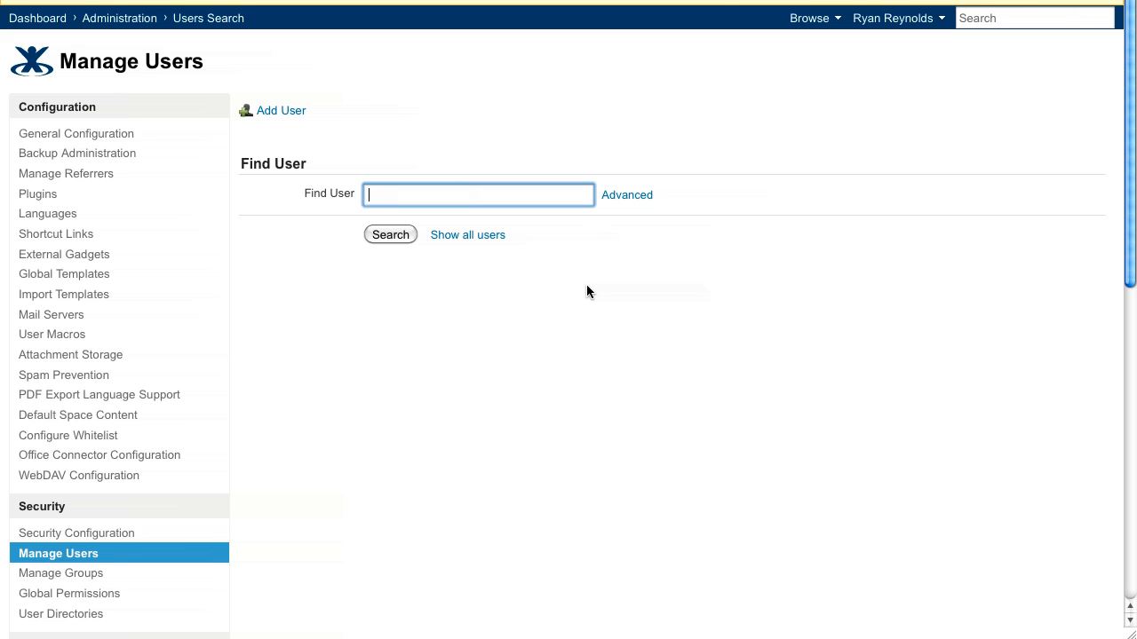
type("jens")
left_click(402, 235)
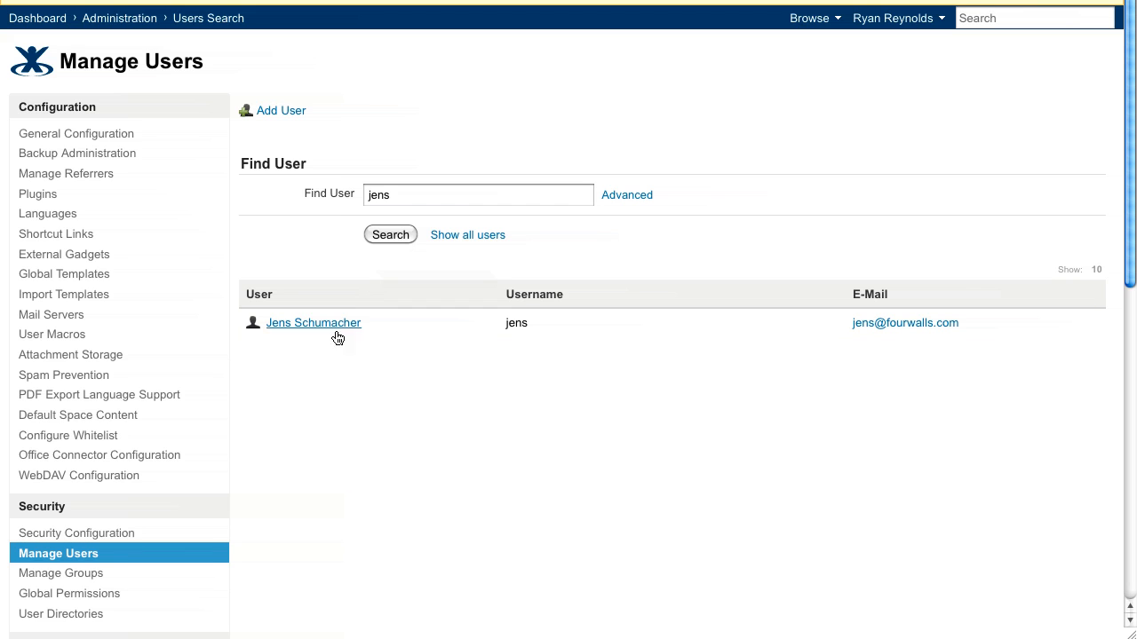
Add the user found in the user search to the dev-team group by entering their username
left_click(146, 583)
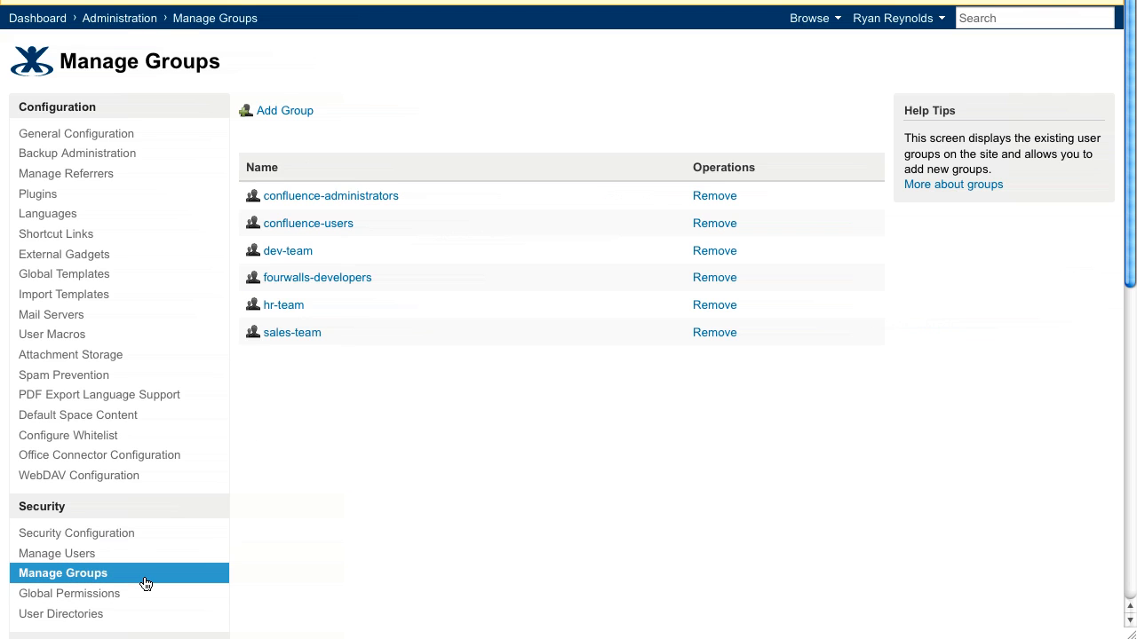
left_click(298, 252)
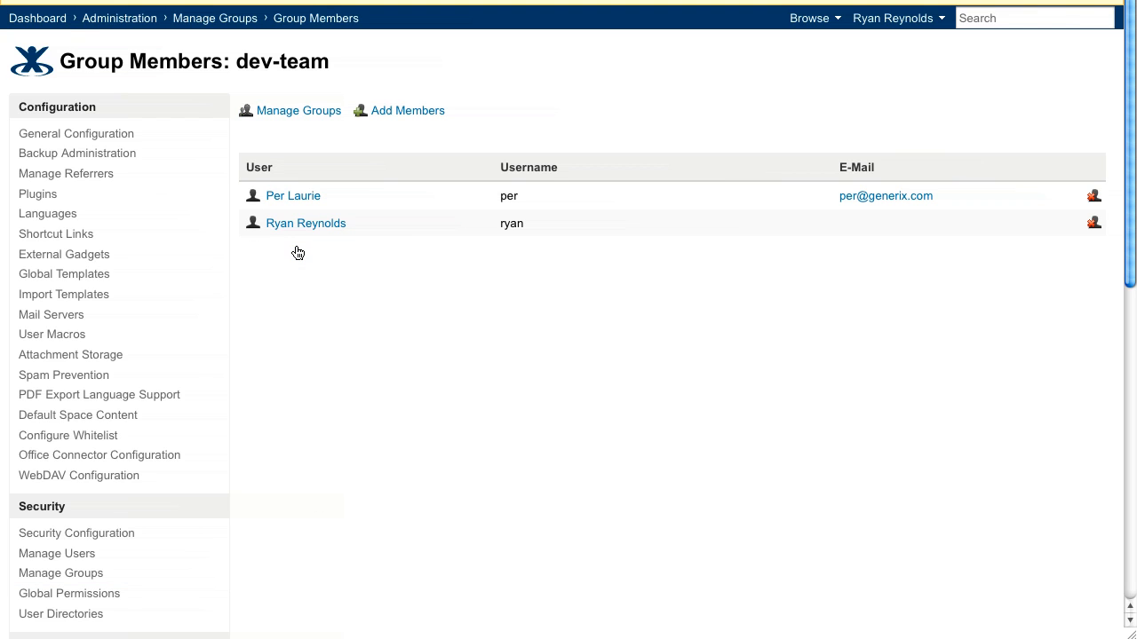
left_click(398, 112)
type("jens")
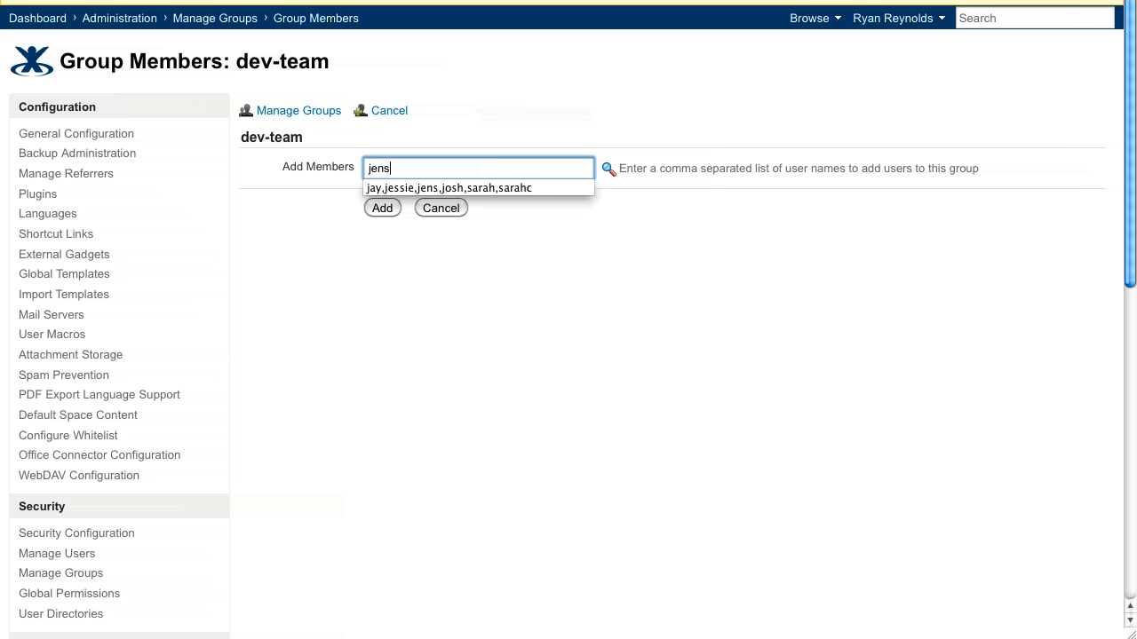
left_click(382, 208)
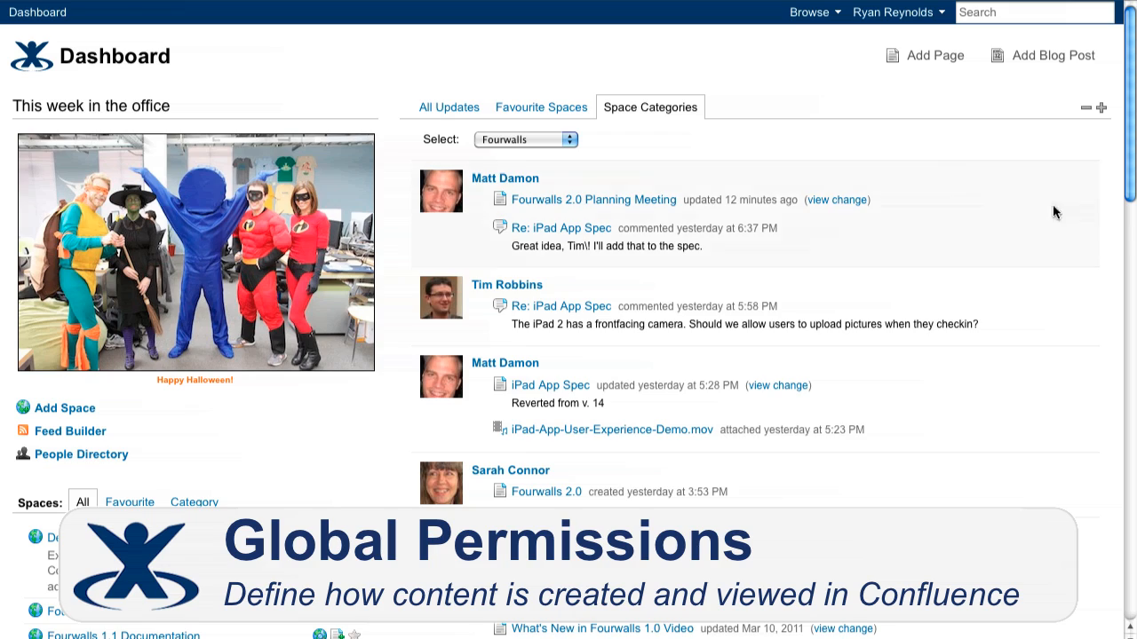
Review Confluence's global permissions for groups, individual users and anonymous access, and the space permissions of Fourwalls 1.0 Documentation
left_click(809, 12)
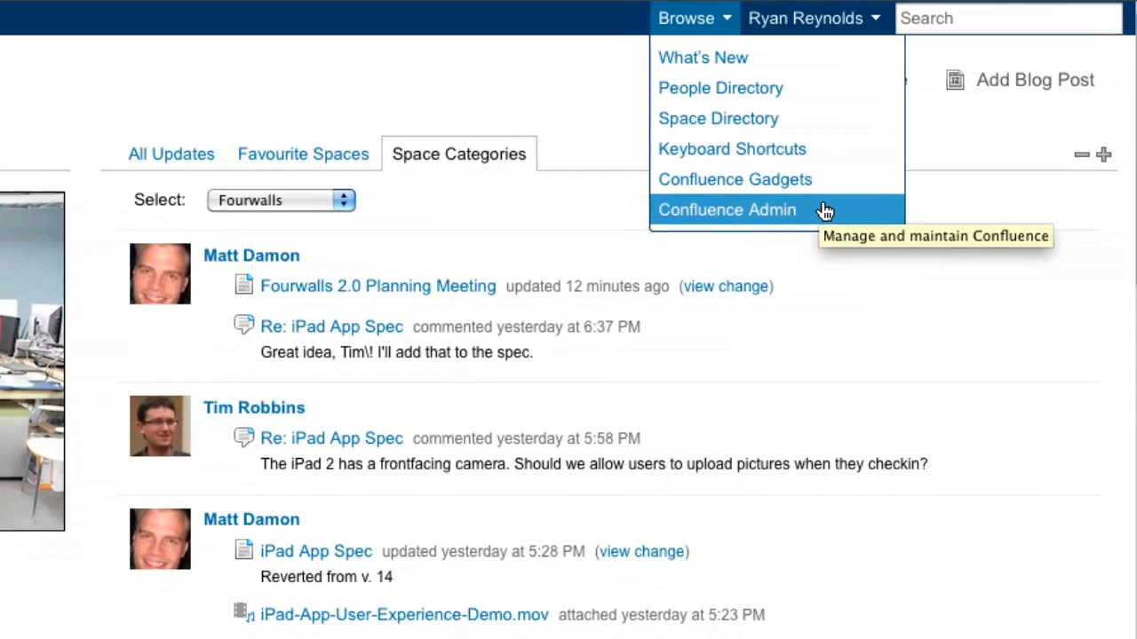
left_click(812, 221)
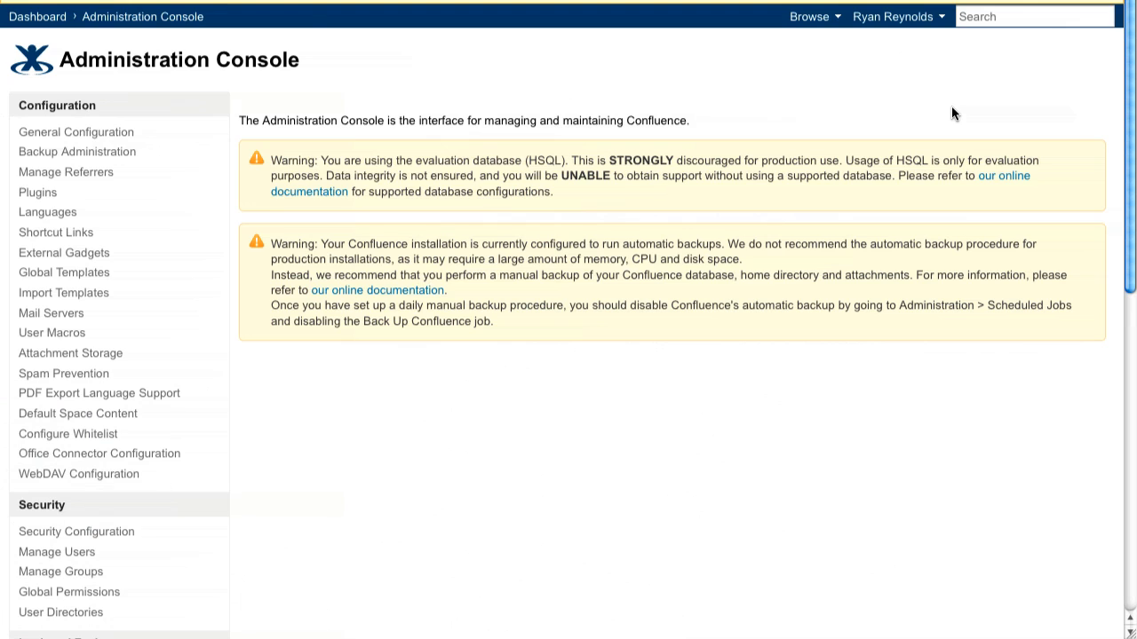
left_click(124, 604)
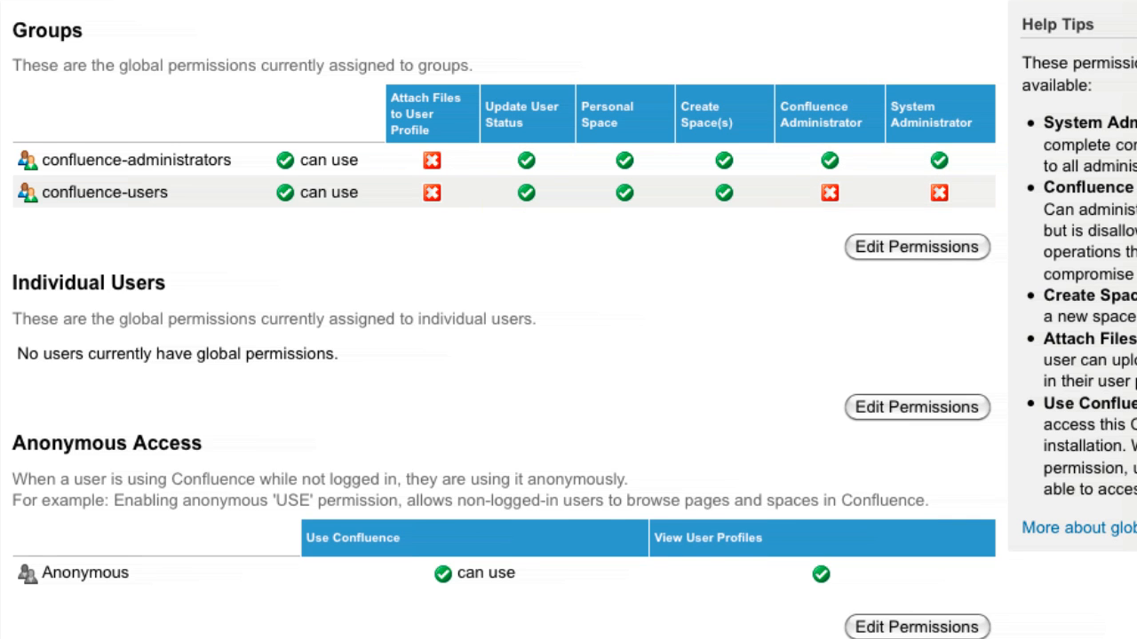
scroll(858, 621, "down", 3)
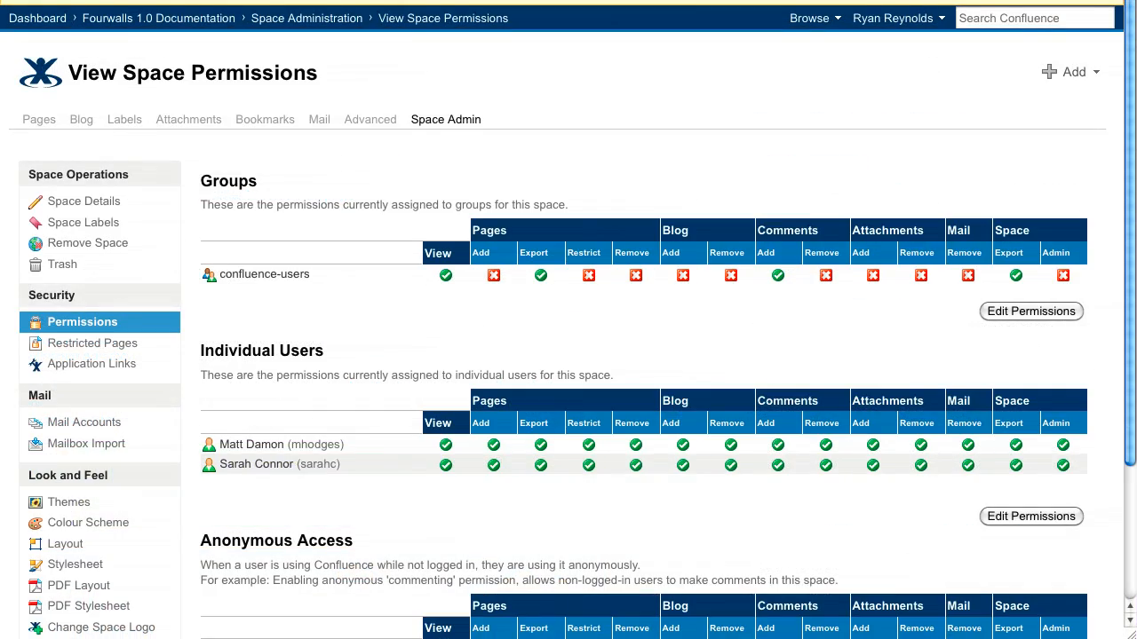
scroll(568, 319, "down", 2)
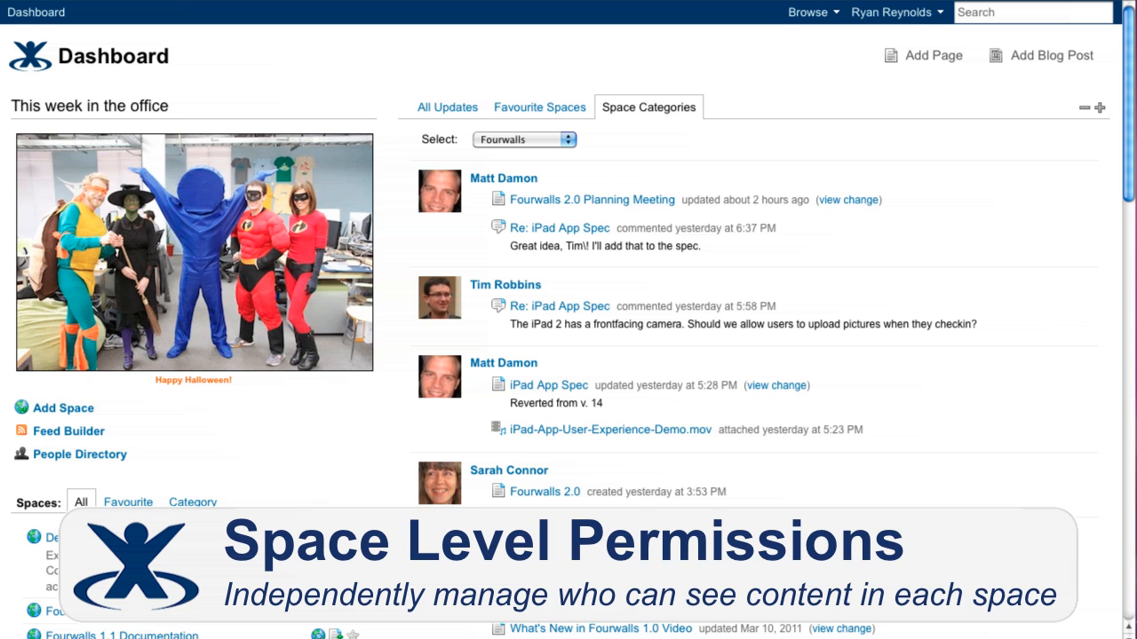
Create a space named Marketing Team with the key MKT and the Documentation Theme
left_click(63, 409)
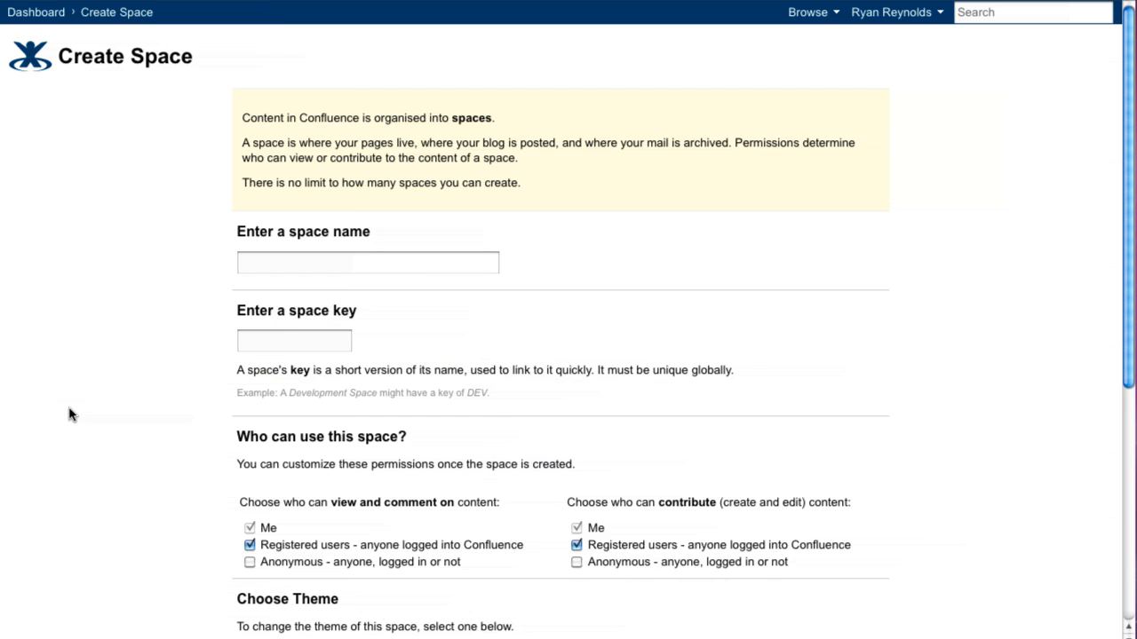
type("Marketing Team")
key("Tab")
type("MKT")
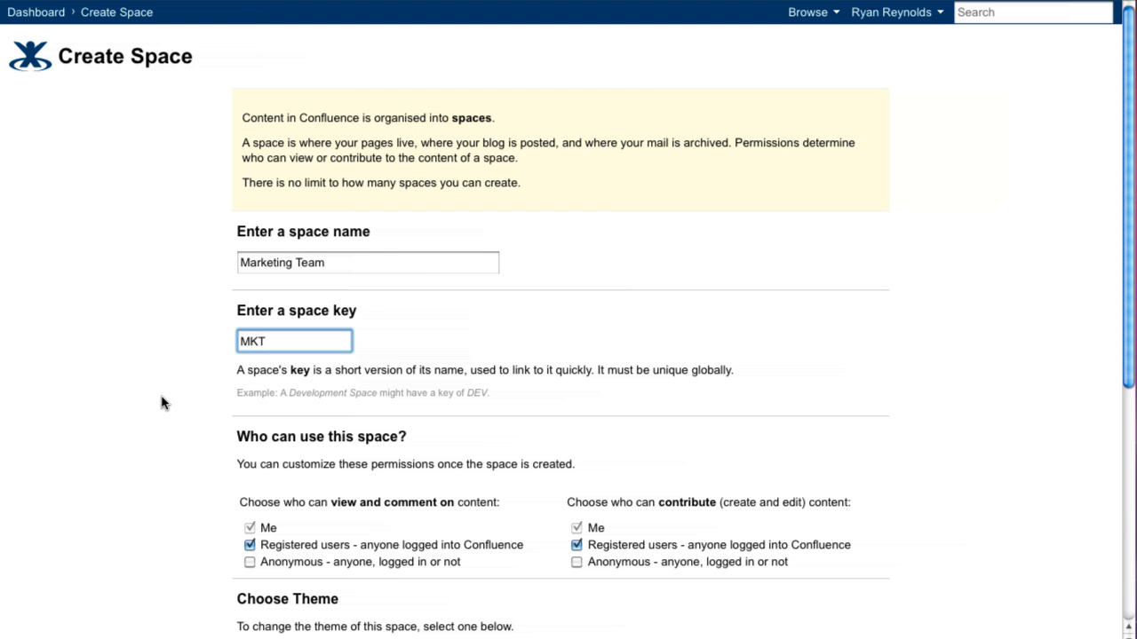
scroll(162, 403, "down", 5)
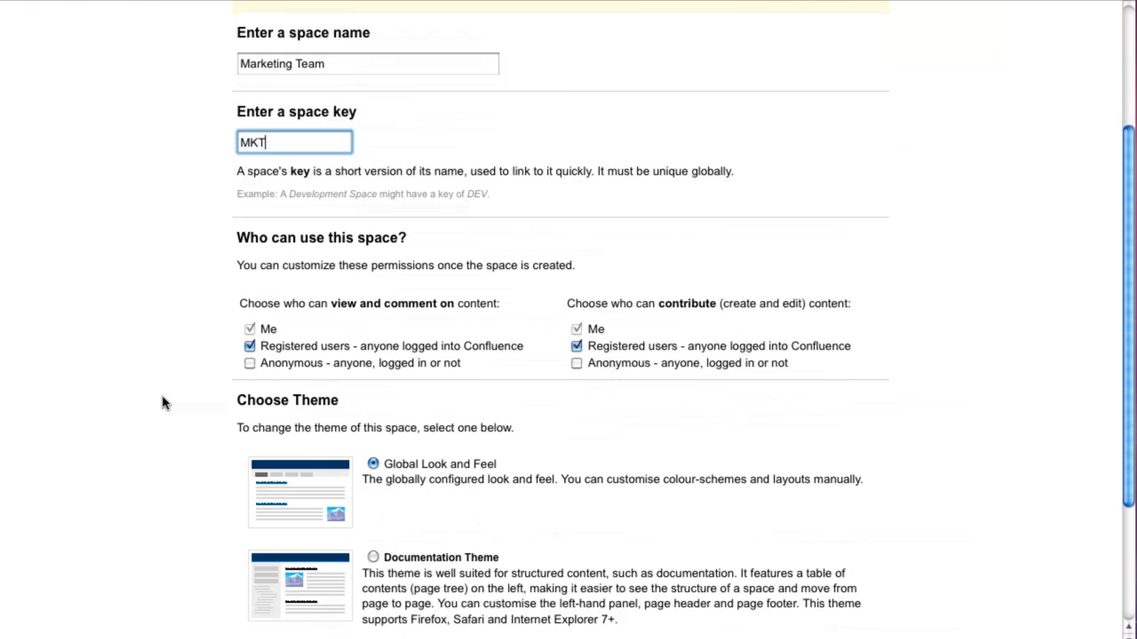
scroll(162, 402, "down", 4)
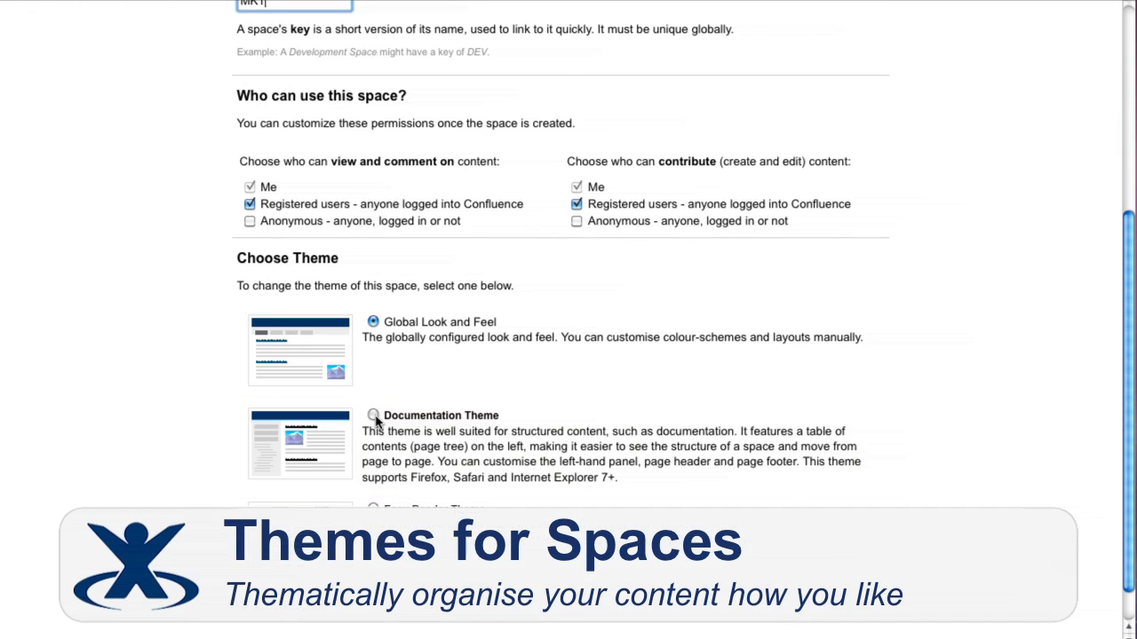
left_click(373, 416)
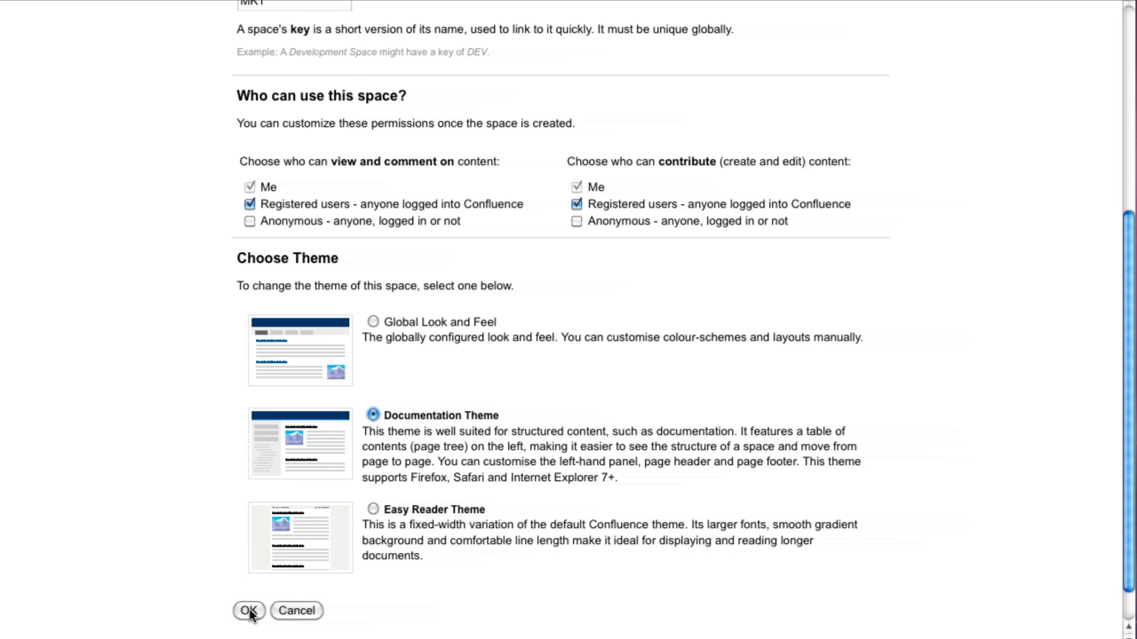
left_click(248, 611)
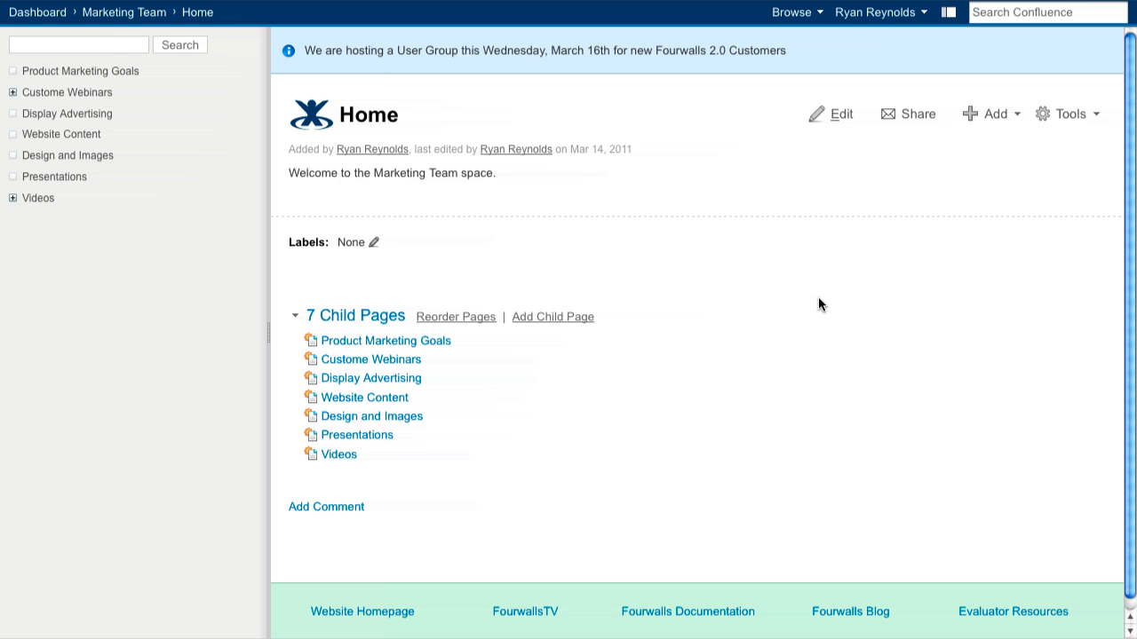
Expand the Custome Webinars and Videos branches in the Marketing Team space's page tree
left_click(15, 121)
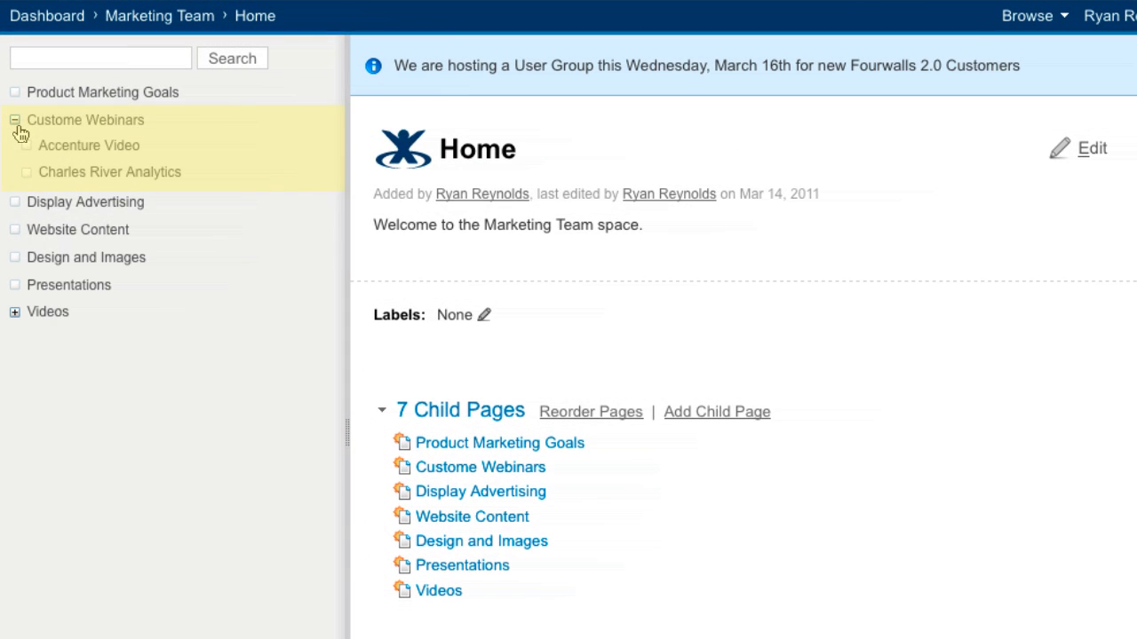
left_click(14, 313)
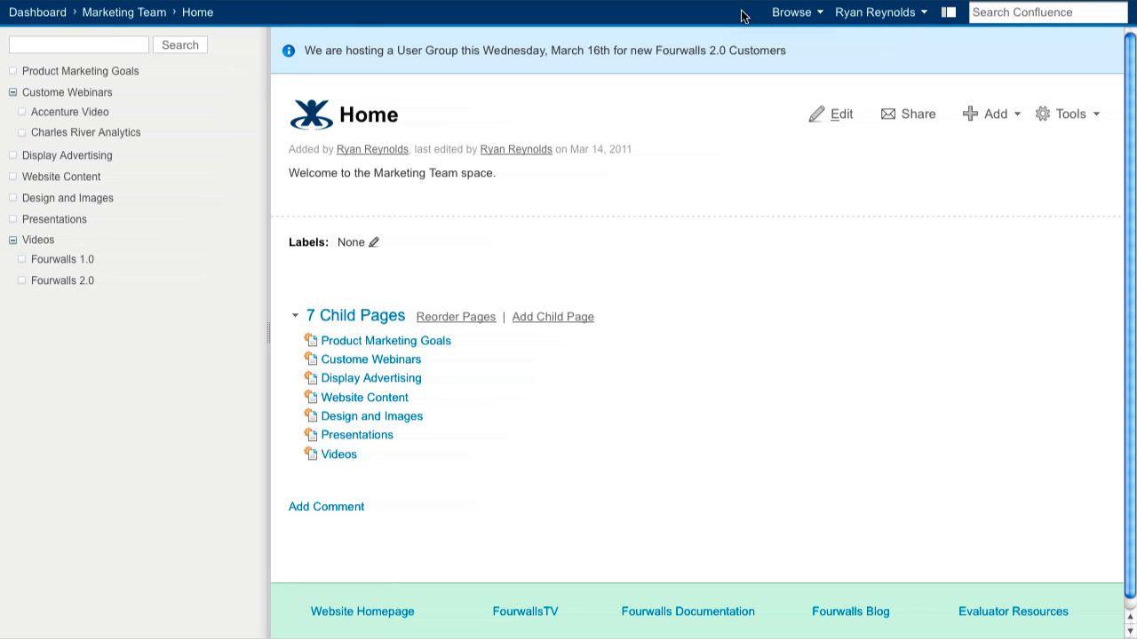
Open the Marketing Team space's permissions and review the access of groups, individual users and anonymous visitors
left_click(772, 12)
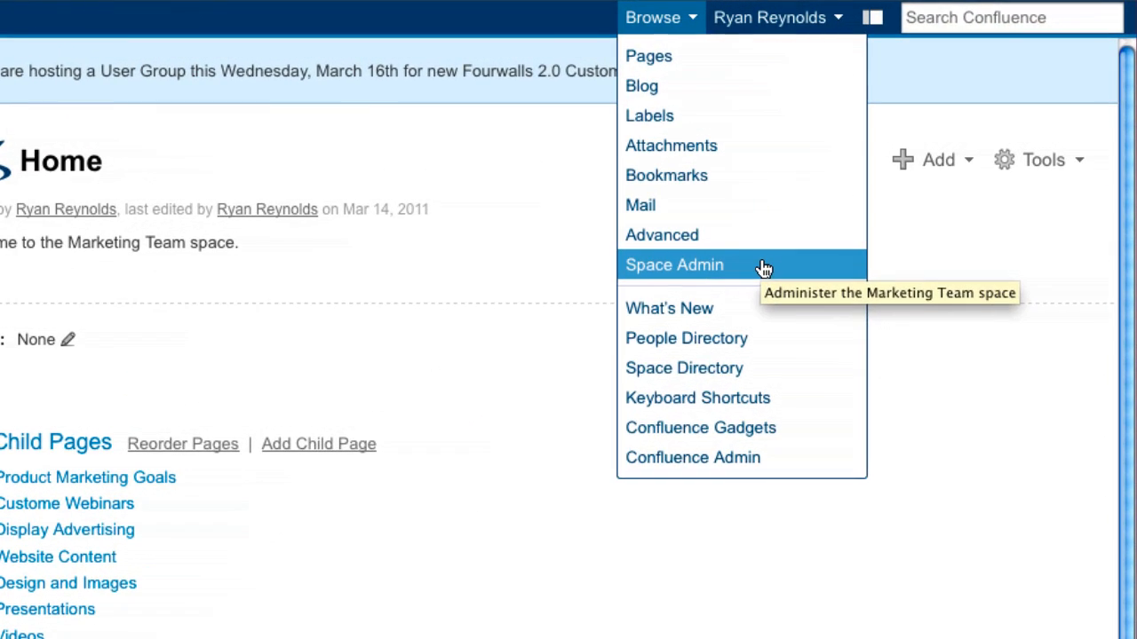
left_click(764, 268)
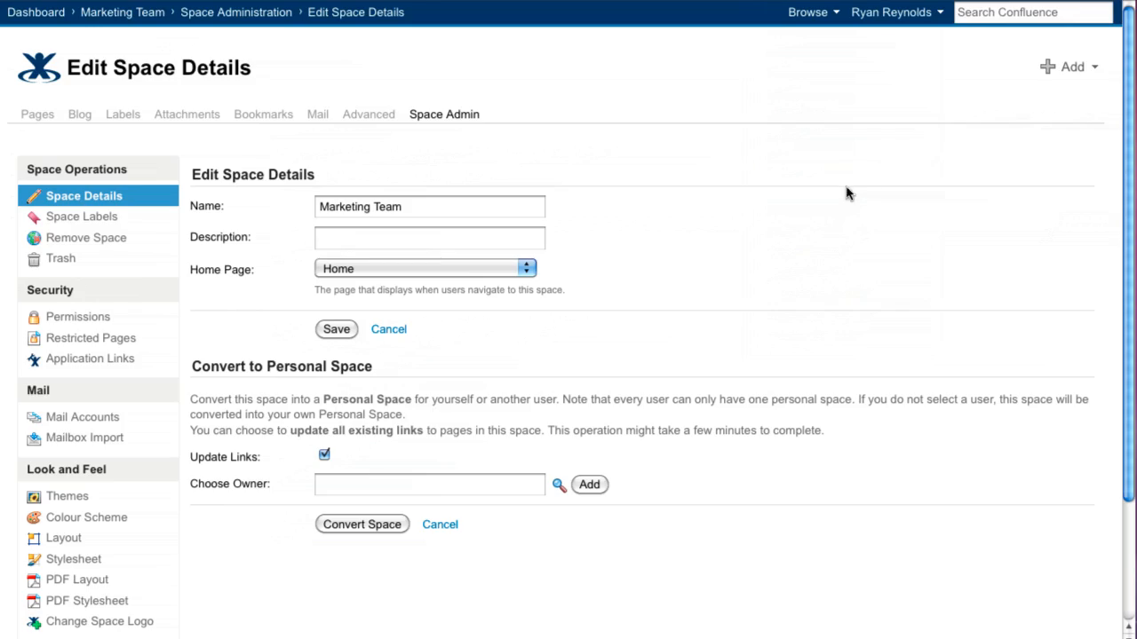
left_click(57, 319)
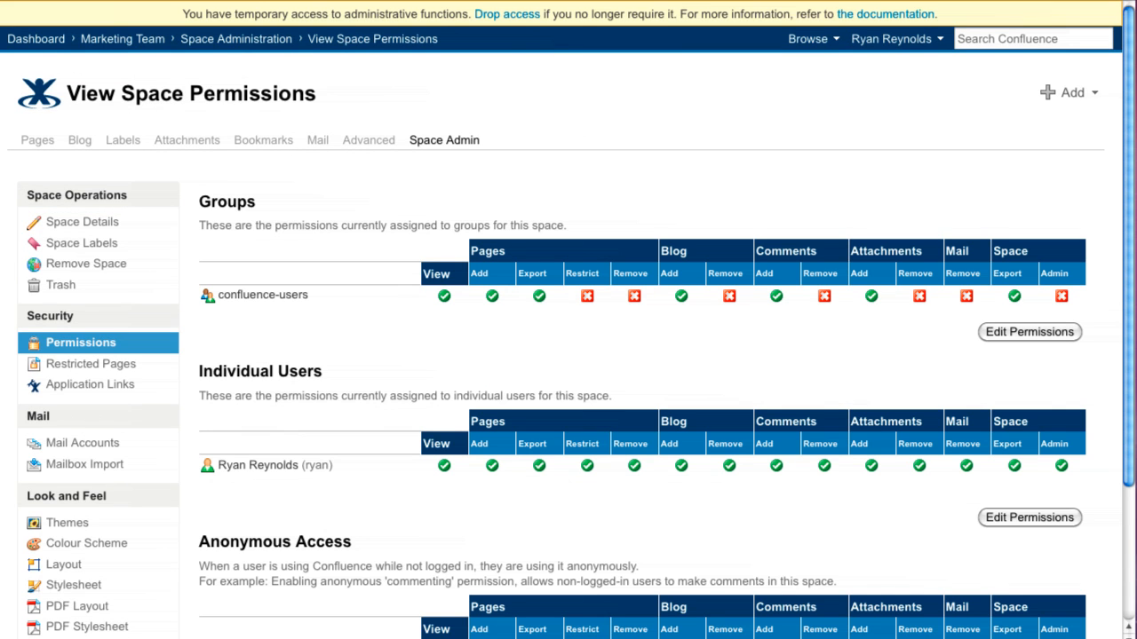
scroll(568, 356, "down", 3)
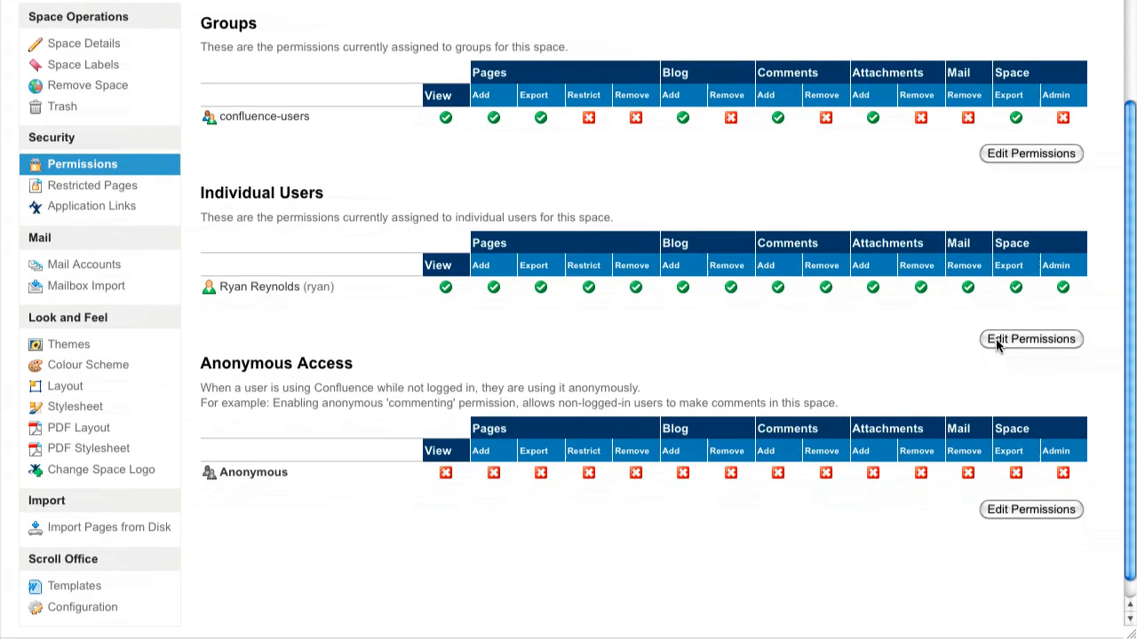
Edit the space permissions, adding a second individual user found by first name and granting that user every permission
left_click(996, 342)
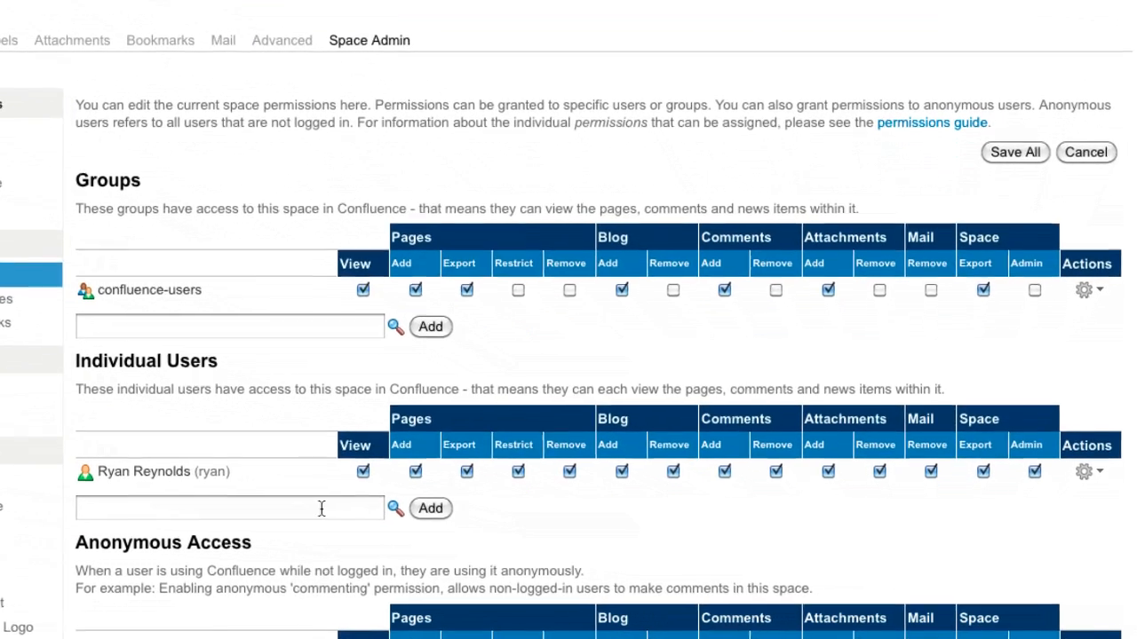
left_click(322, 508)
type("matt")
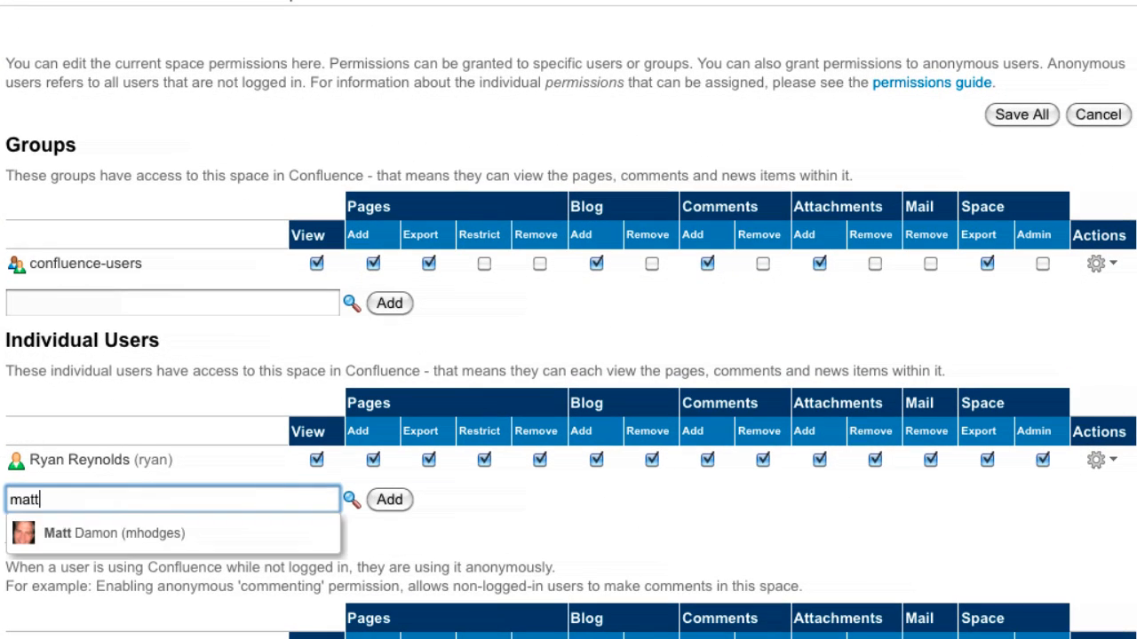
key("Return")
left_click(390, 501)
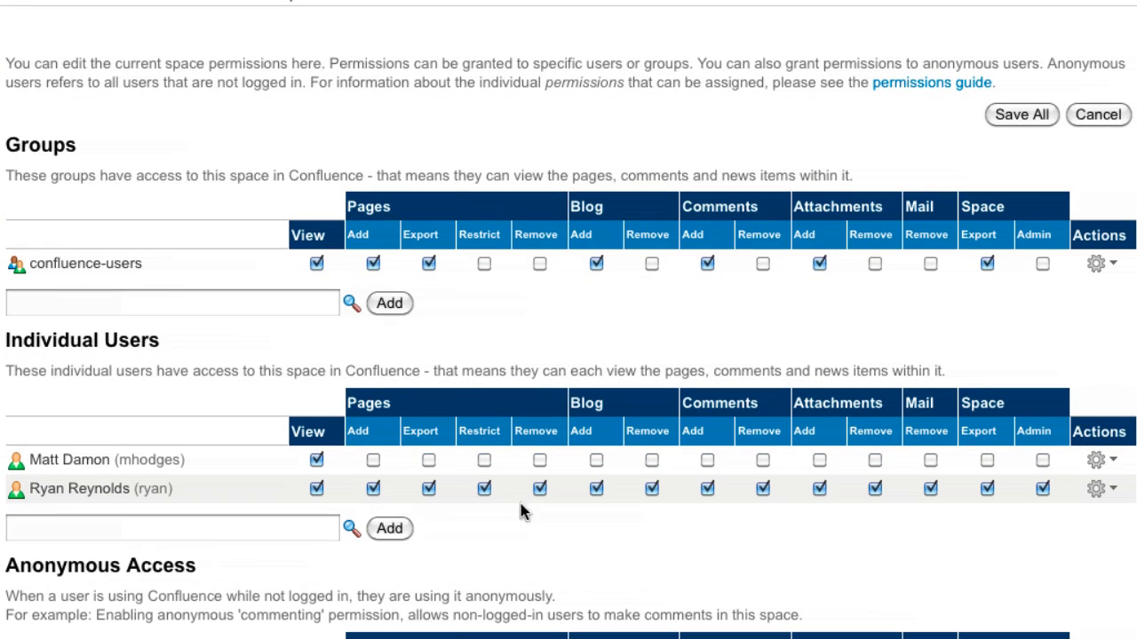
left_click(1096, 489)
left_click(1094, 493)
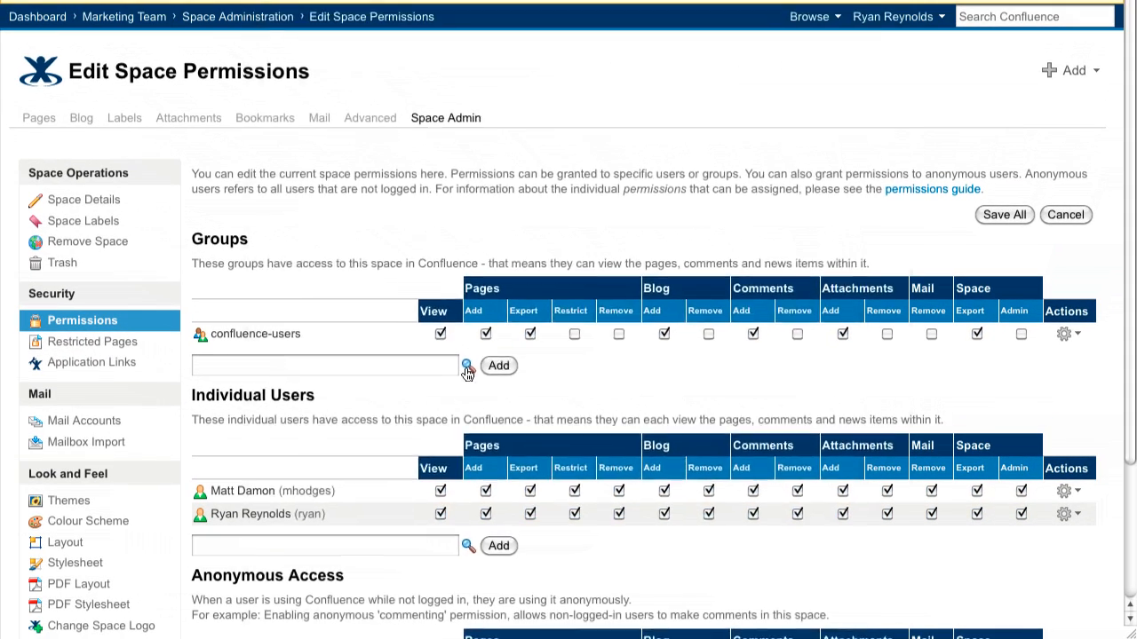
Find the dev-team group through the group search and add it to the space's group permissions
left_click(351, 304)
type("dev-team")
left_click(628, 117)
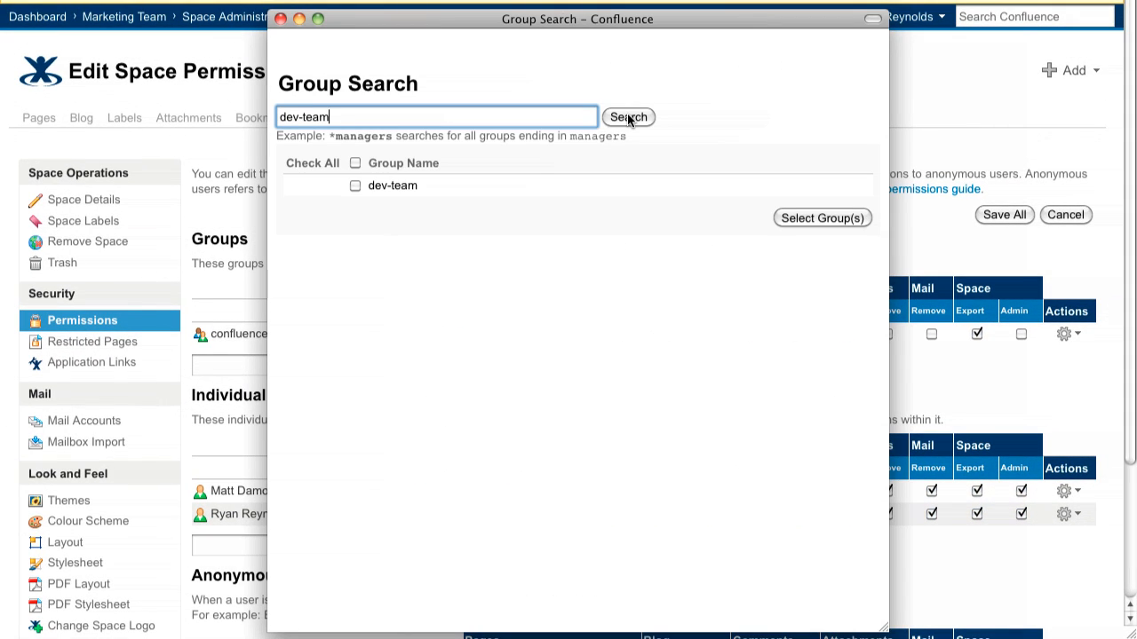
left_click(356, 186)
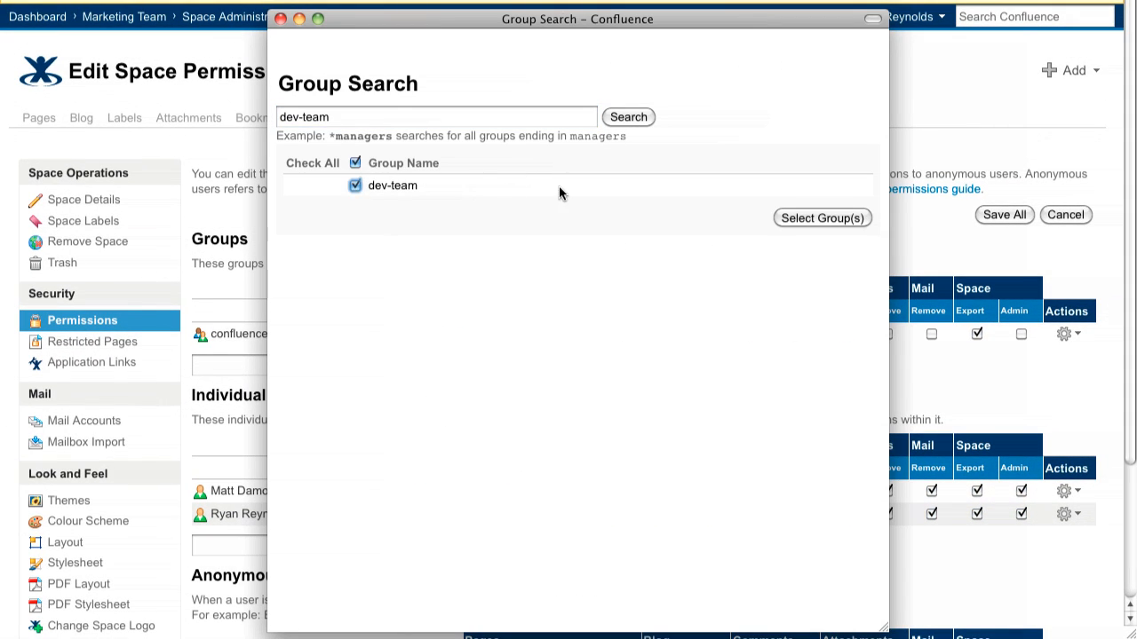
left_click(796, 218)
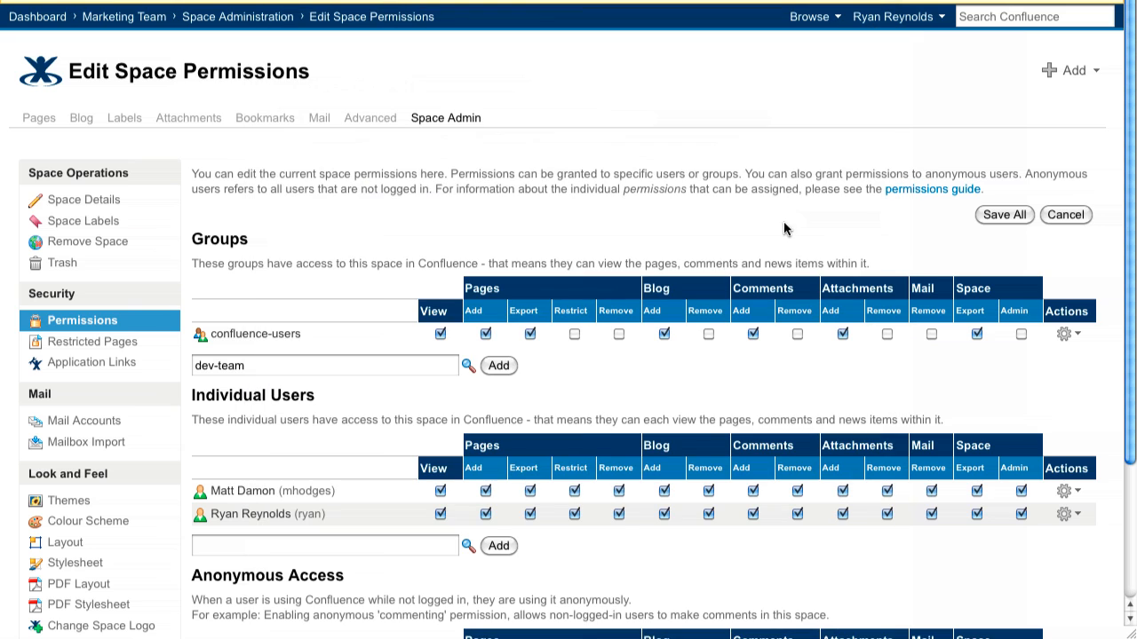
left_click(500, 368)
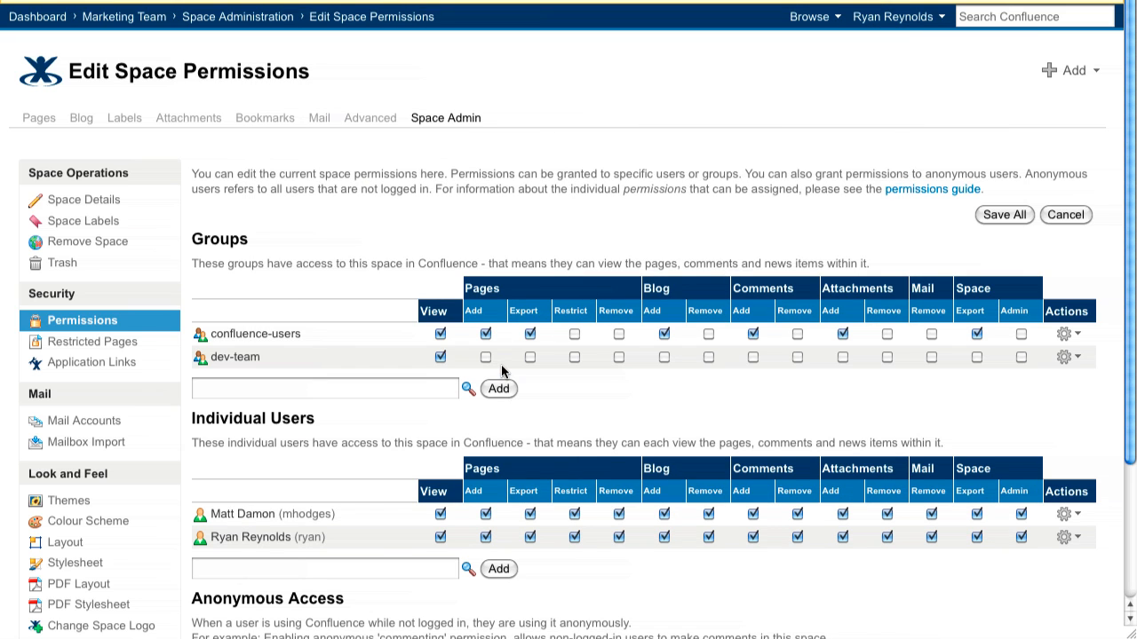
Deselect all of the confluence-users group's permissions for the Marketing Team space and check the dashboard's space list as another user
left_click(1068, 336)
left_click(1021, 380)
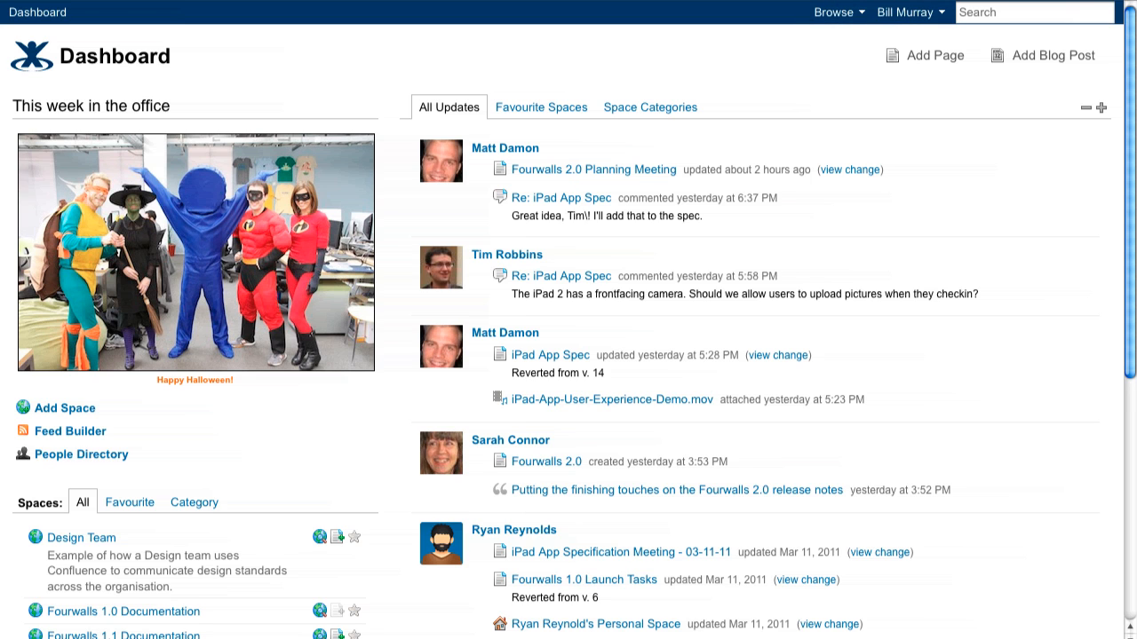
scroll(568, 320, "down", 5)
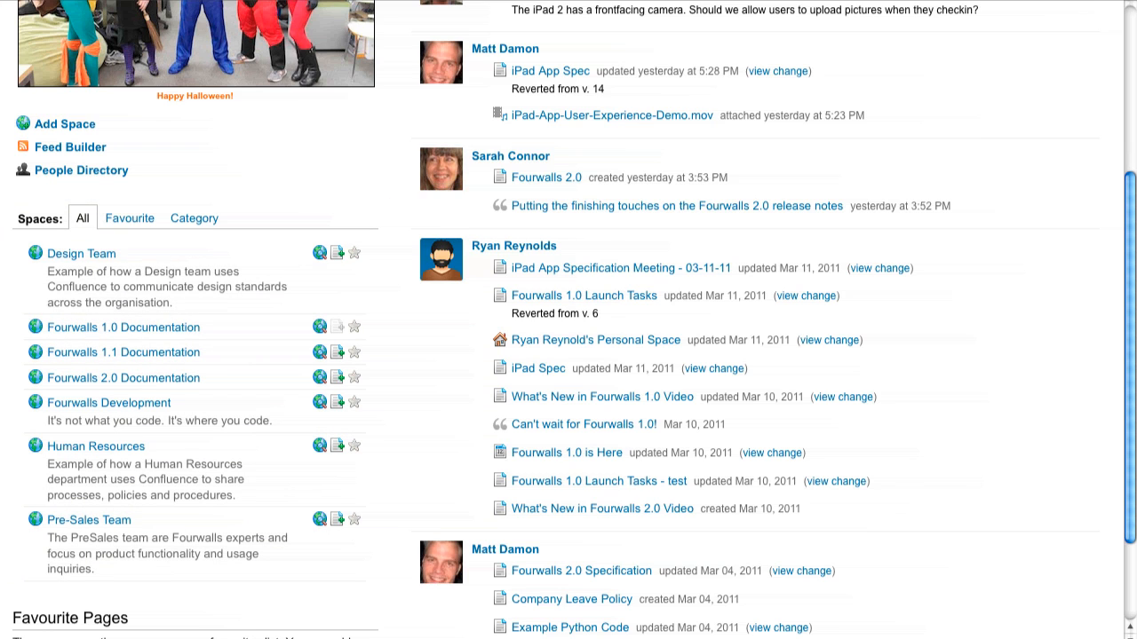
scroll(569, 320, "up", 5)
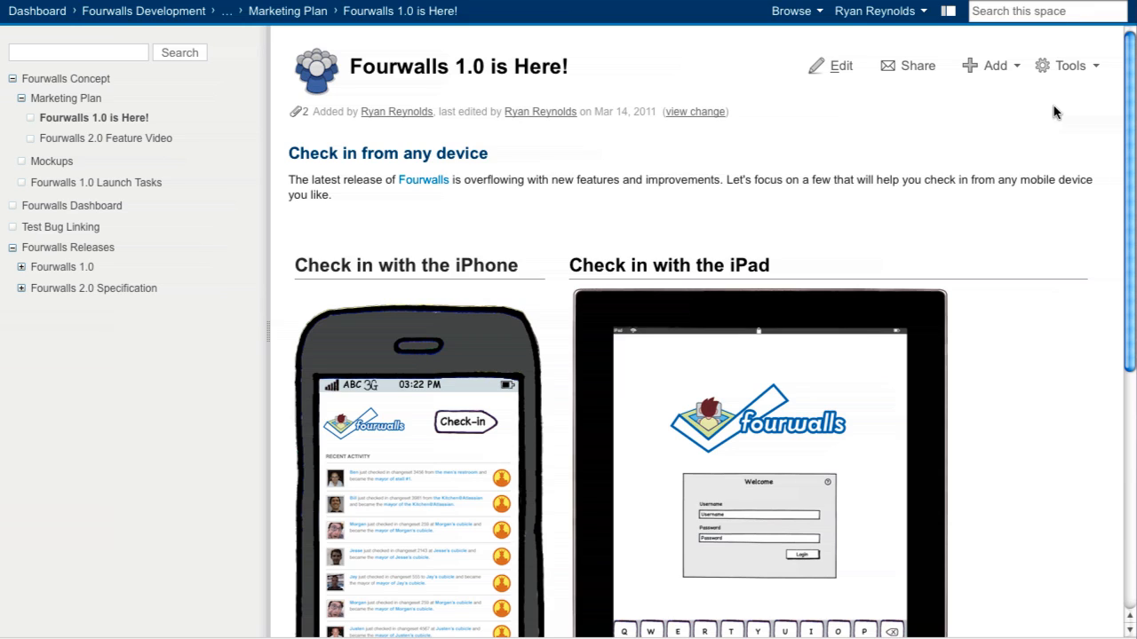
Open the page restrictions of "Fourwalls 1.0 is Here!" and restrict editing to the current account
left_click(1072, 71)
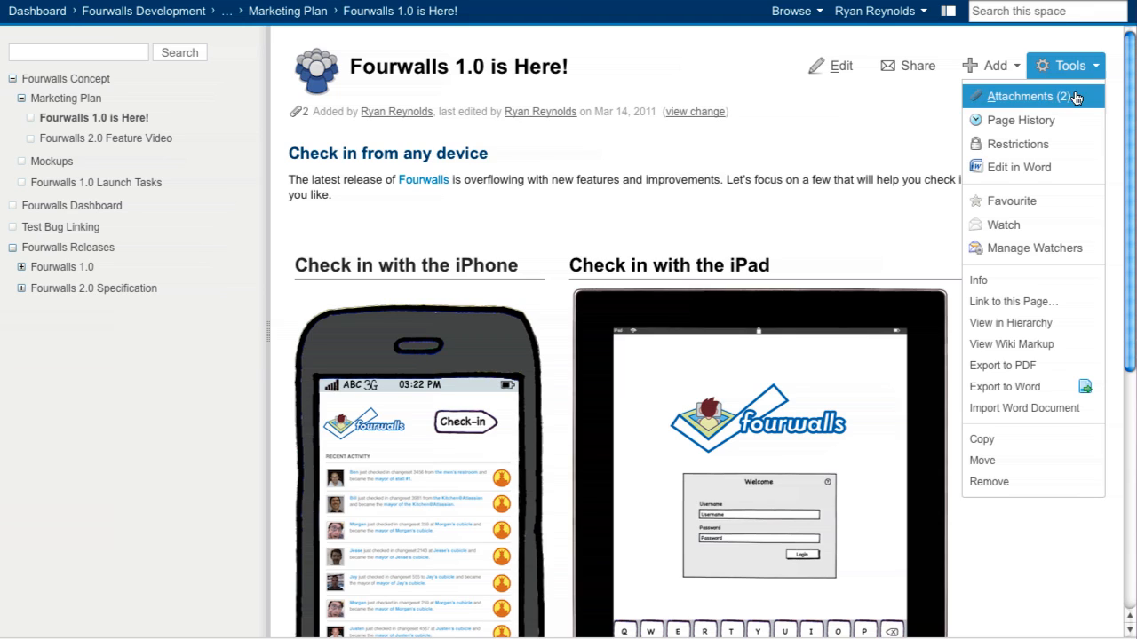
left_click(1079, 149)
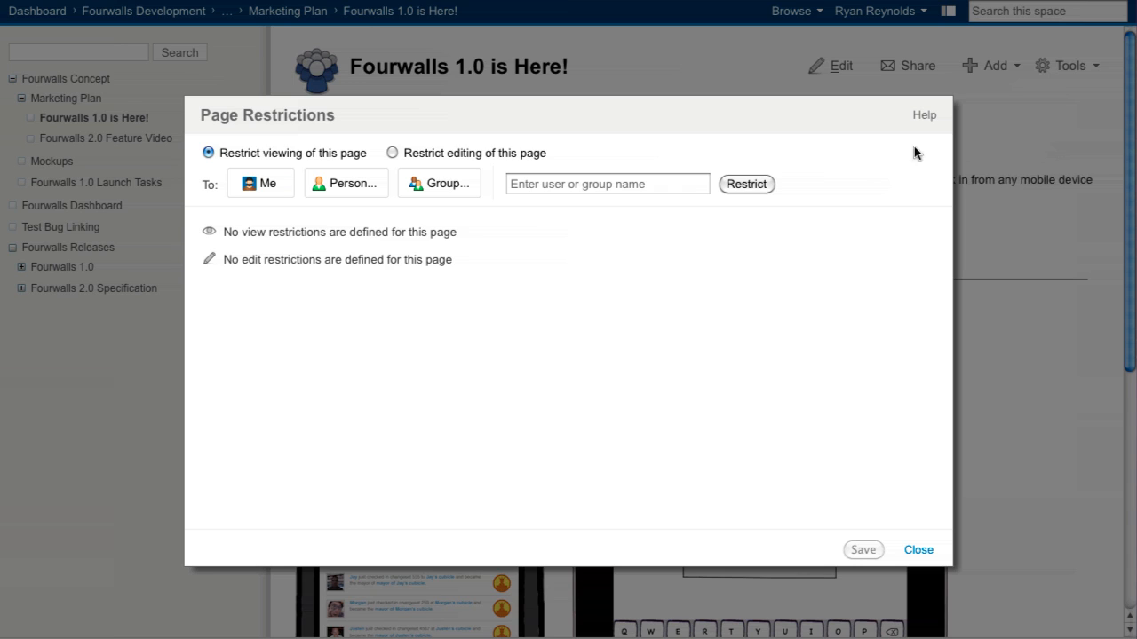
left_click(391, 154)
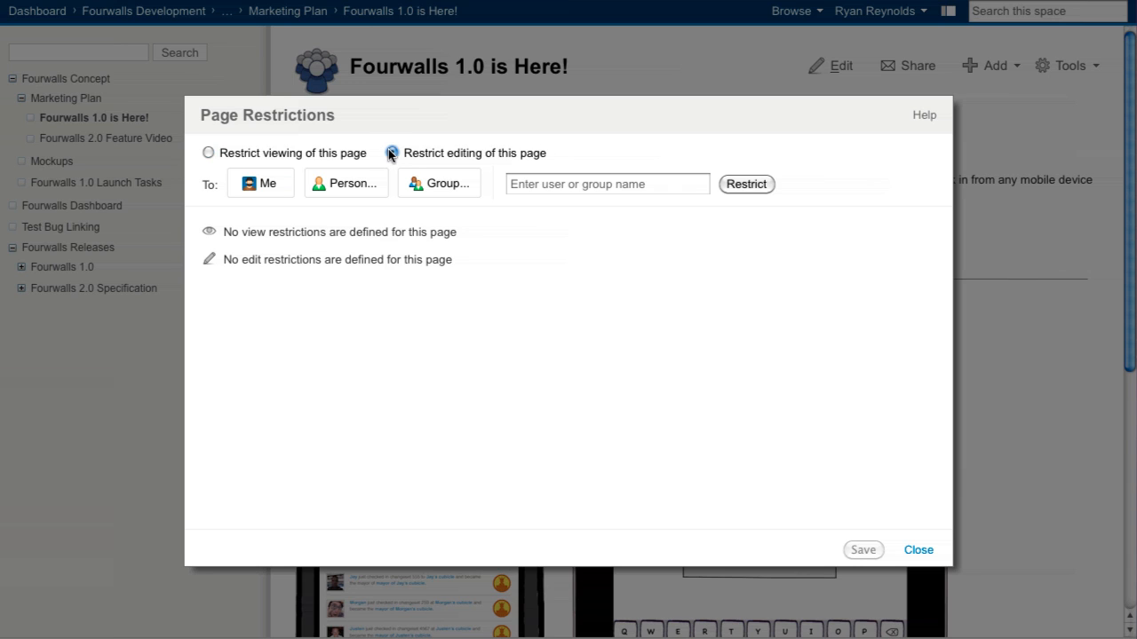
left_click(264, 191)
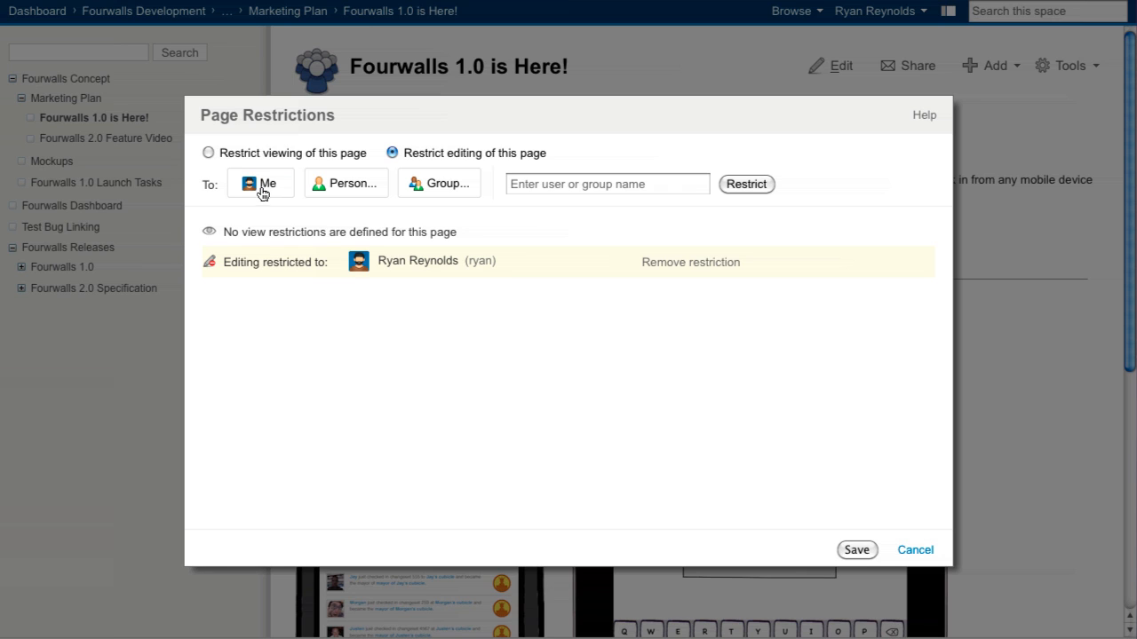
Restrict viewing of the page to the dev-team group, found through the group search
left_click(210, 154)
left_click(424, 184)
type("dev-team")
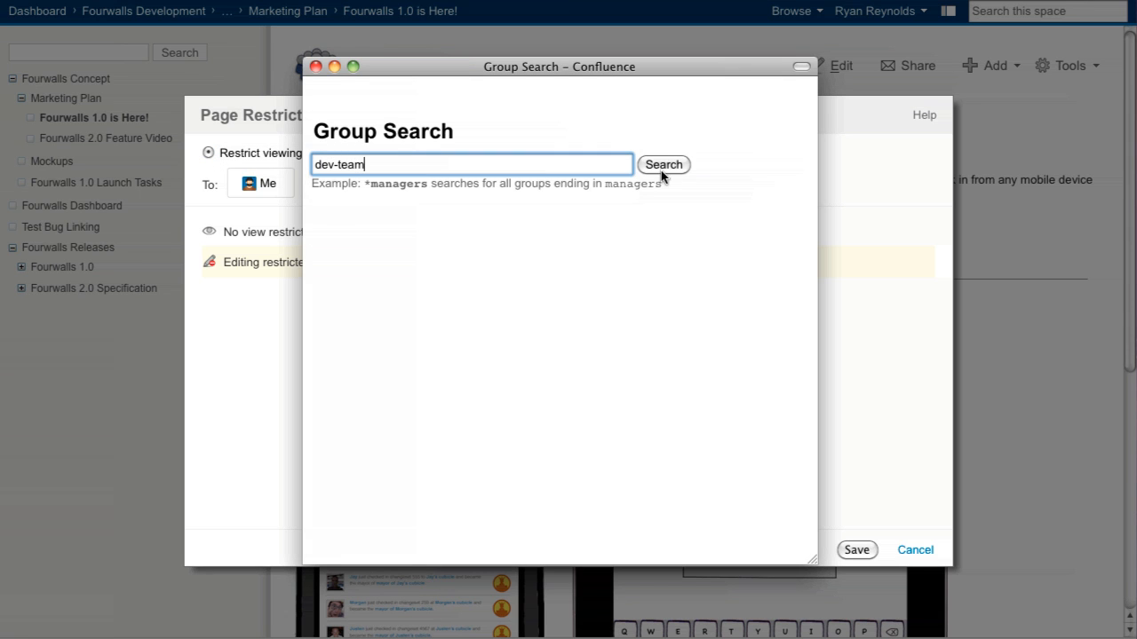
left_click(664, 166)
left_click(396, 236)
left_click(734, 267)
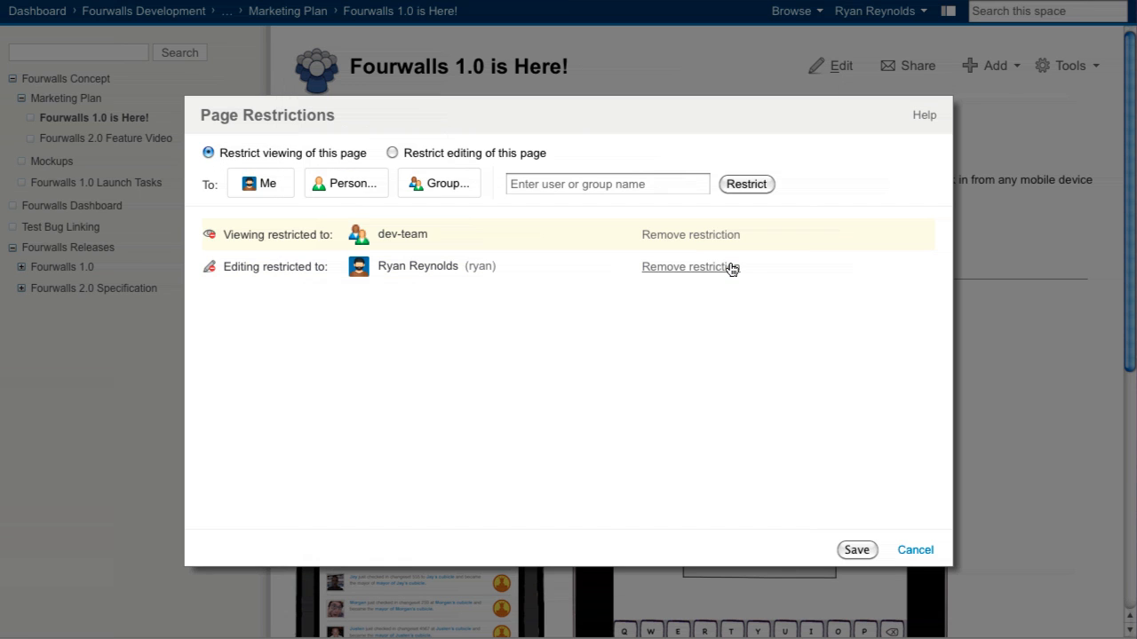
Add the admin user to the page's viewing restriction by first name and save the restrictions
left_click(611, 187)
type("bill")
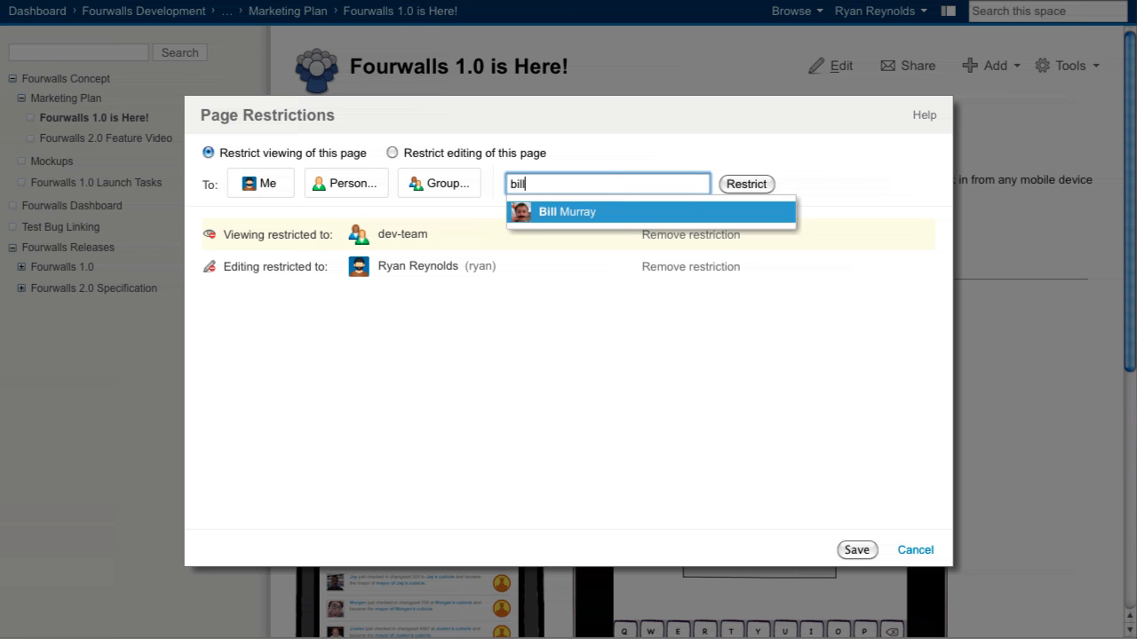
key("Return")
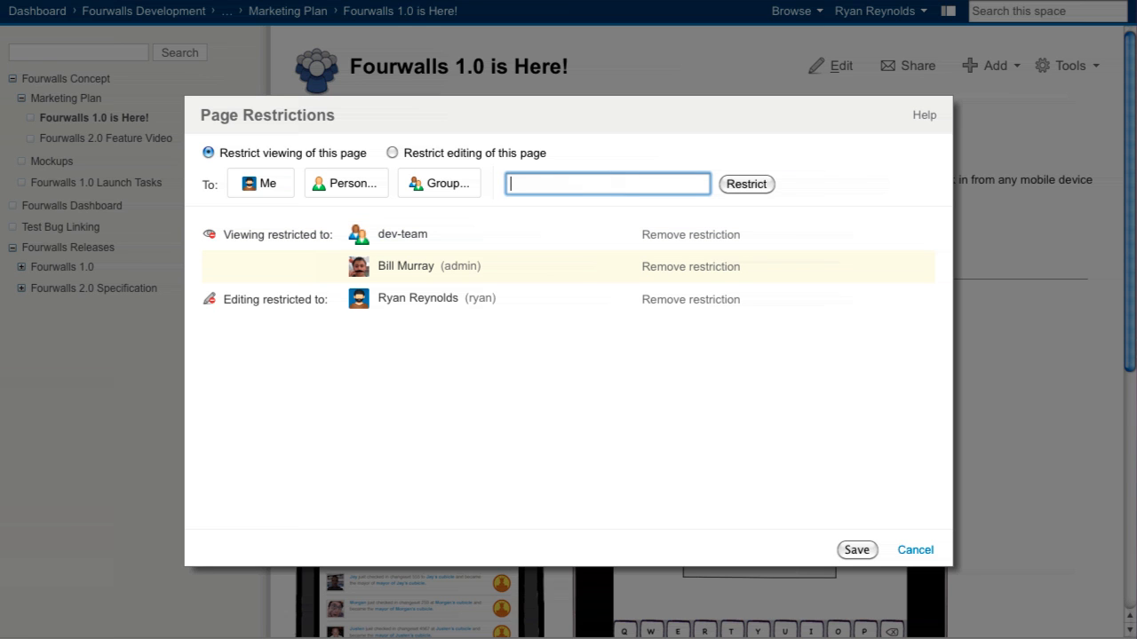
left_click(853, 550)
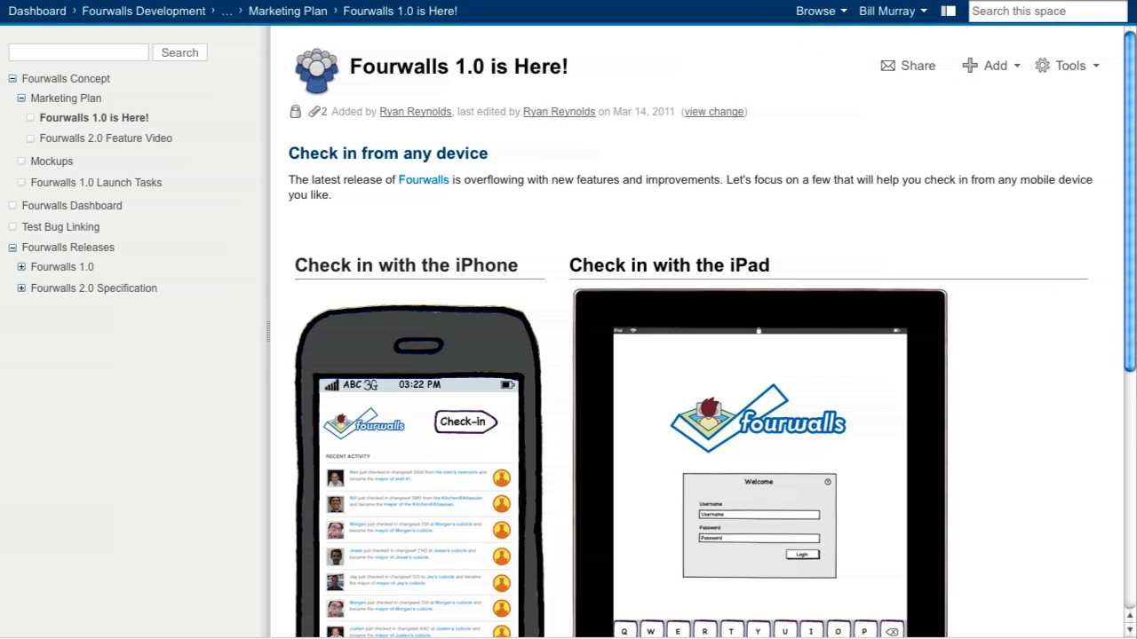
Start a new comment on the restricted "Fourwalls 1.0 is Here!" page as the admin user
left_click(999, 73)
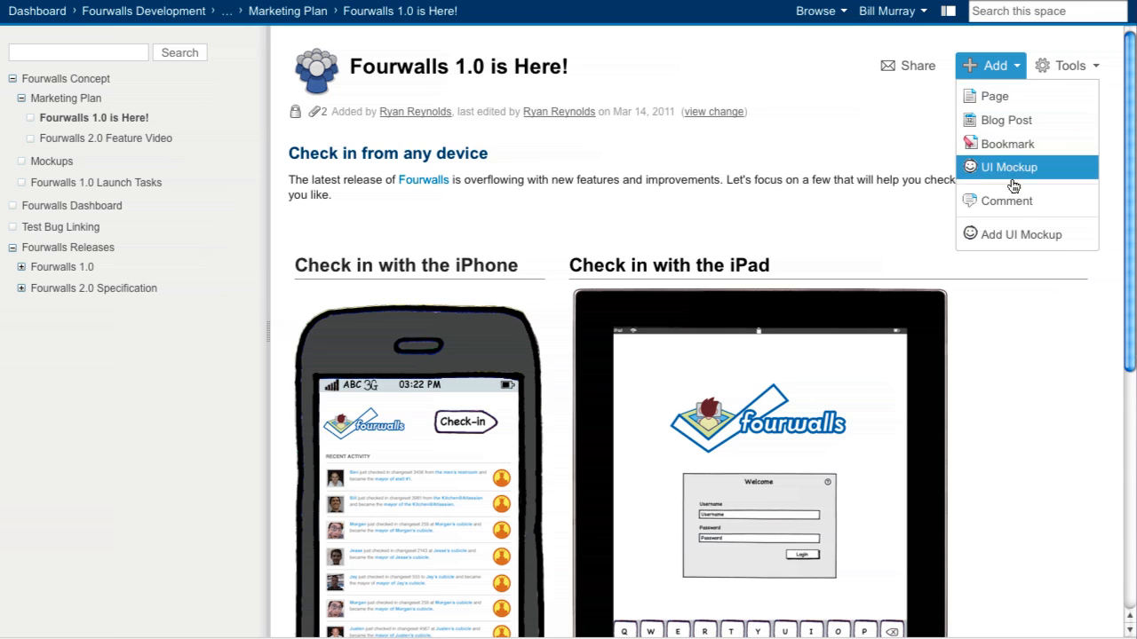
left_click(1018, 210)
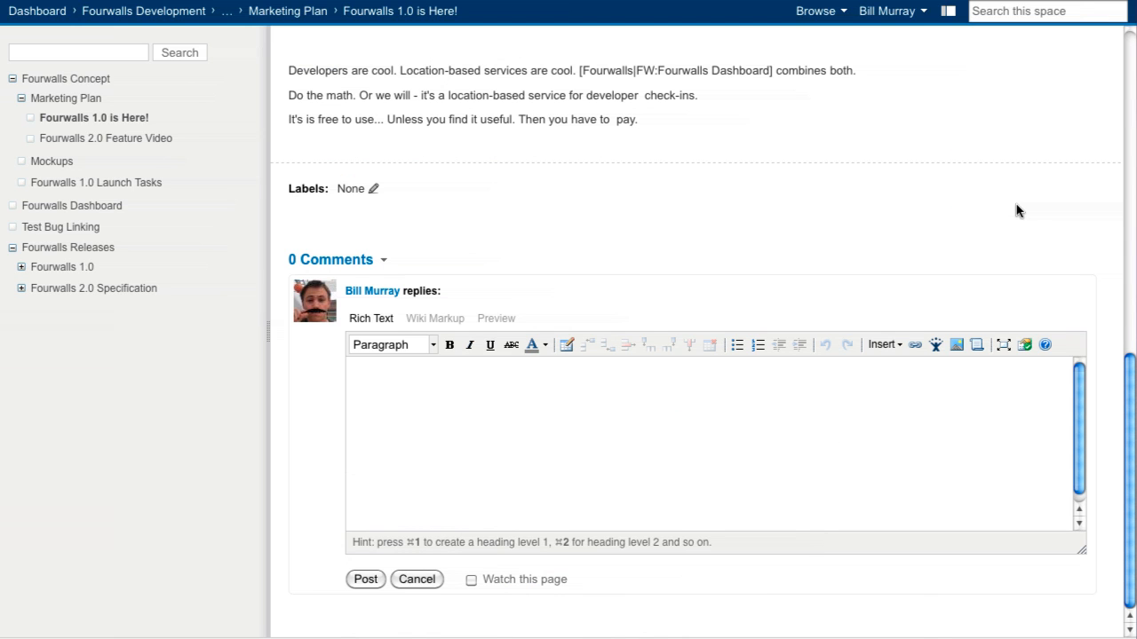
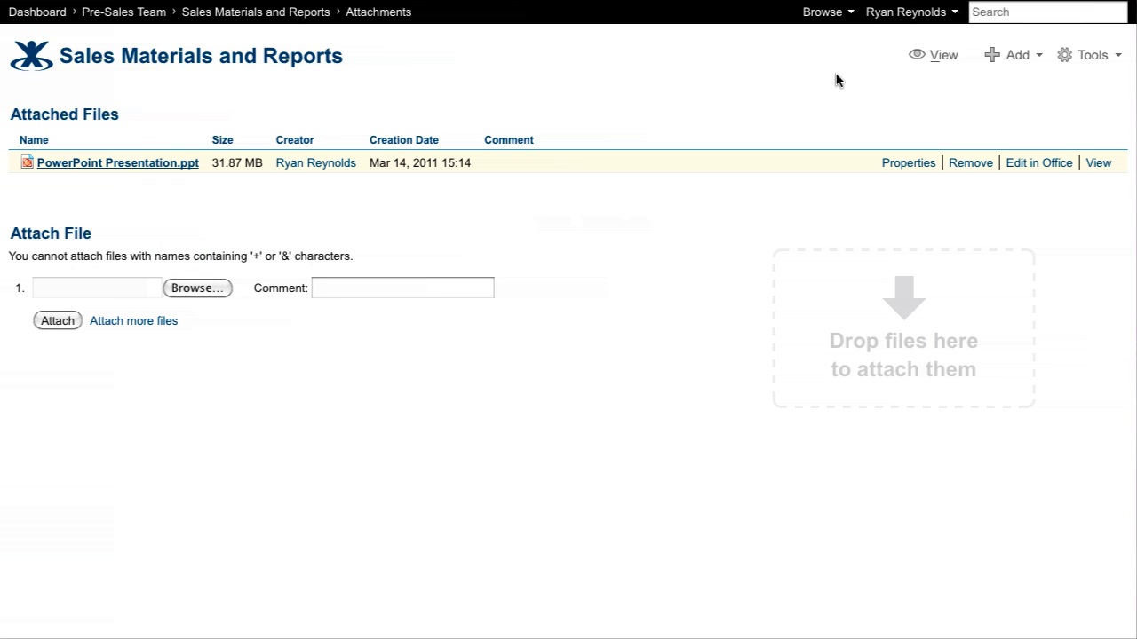
Check the attachments list of the "Sales Materials and Reports" page and return to the page view
left_click(920, 58)
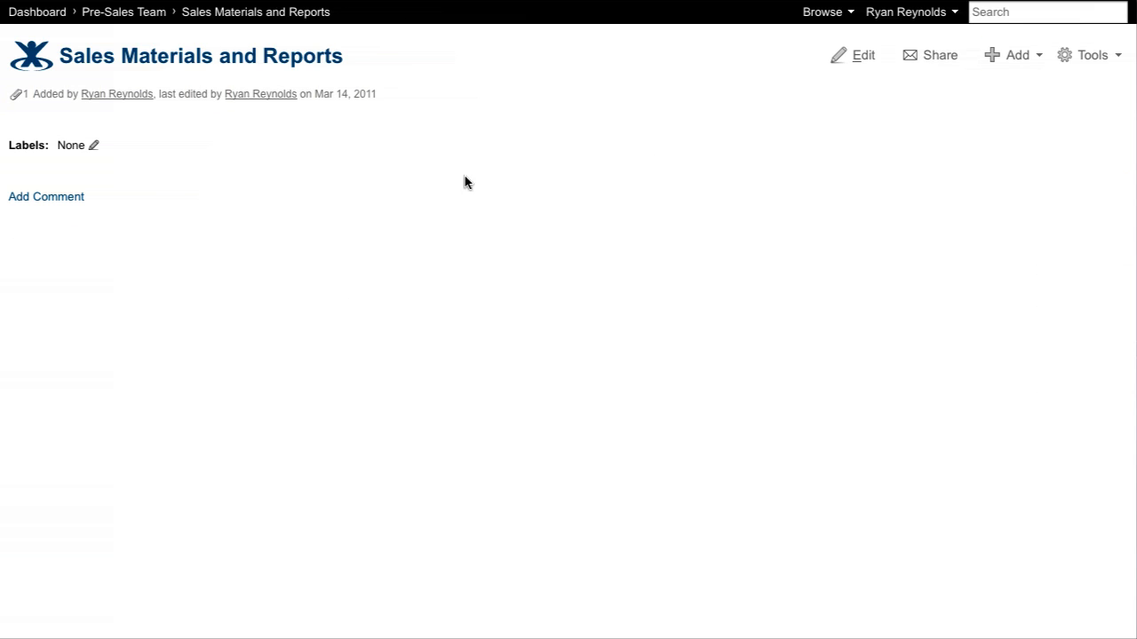
left_click(20, 97)
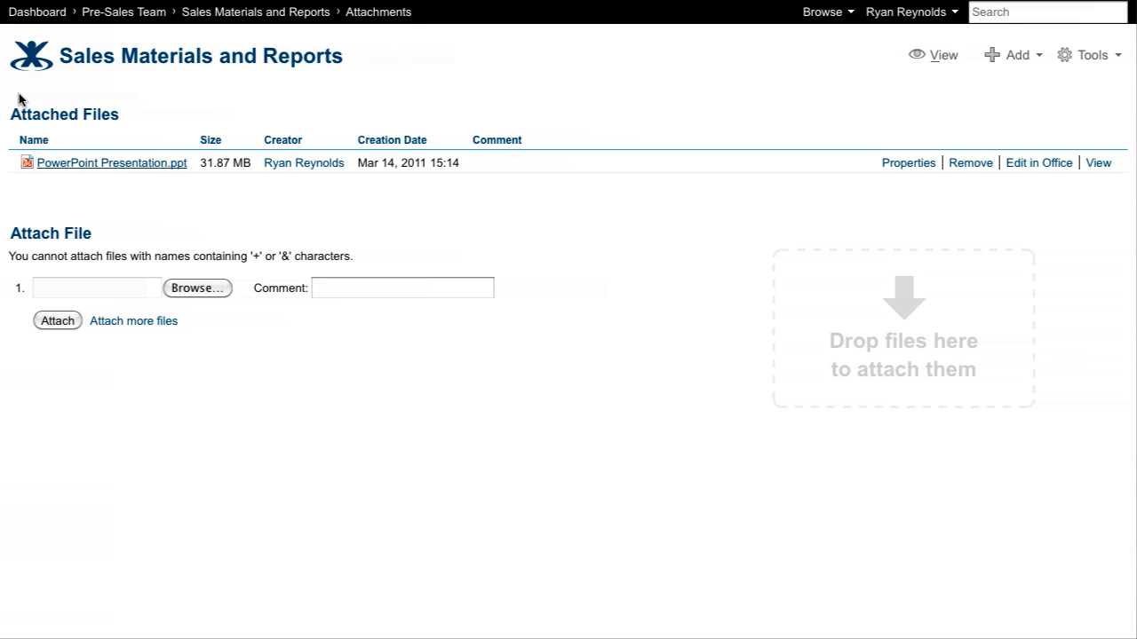
left_click(929, 59)
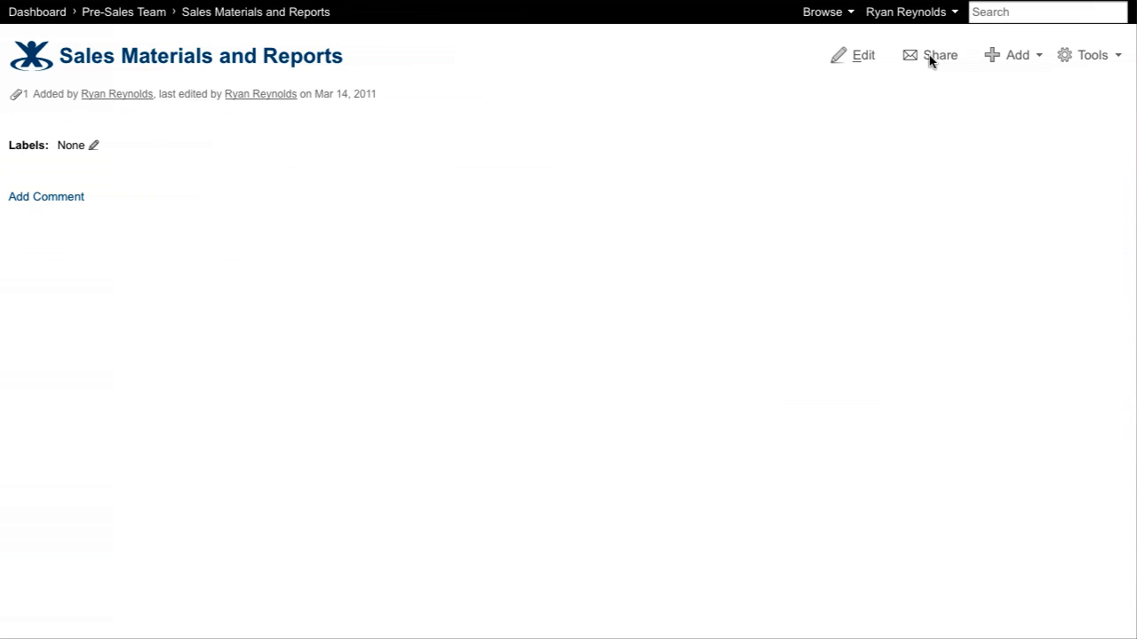
Edit the "Sales Materials and Reports" page and bring up the Attachments macro through the inline macro suggestions
left_click(868, 57)
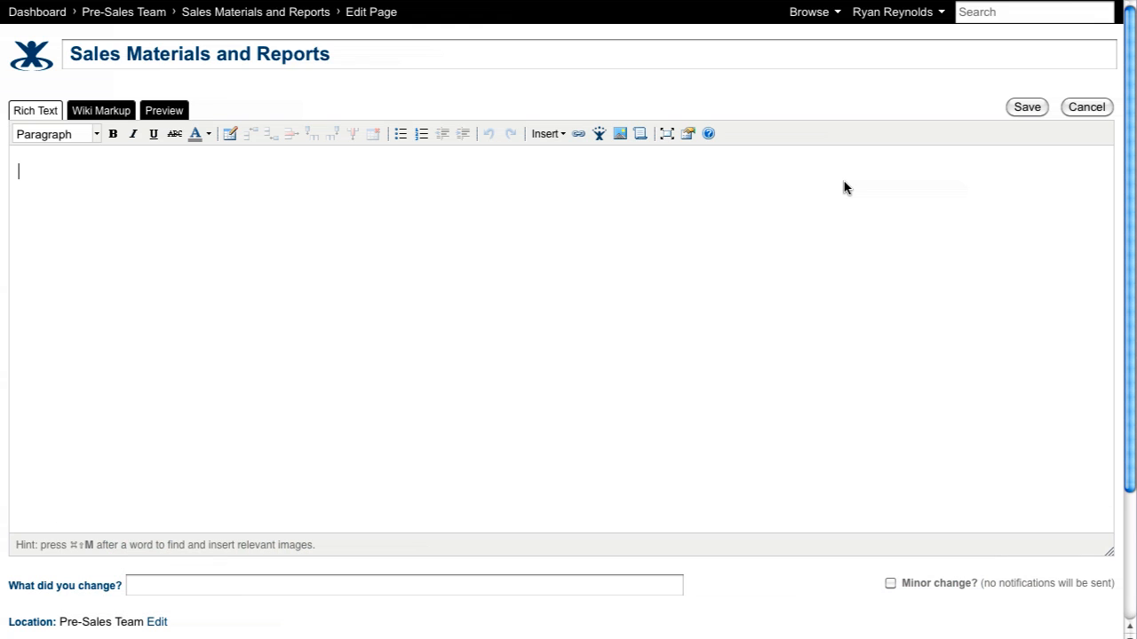
type("{att")
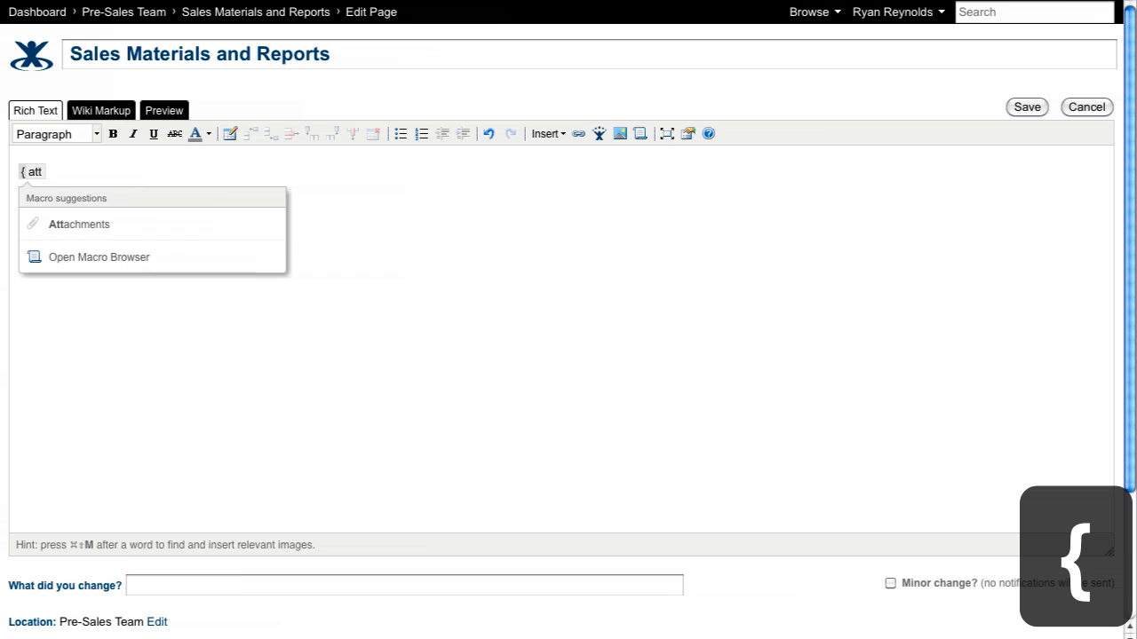
key("Down")
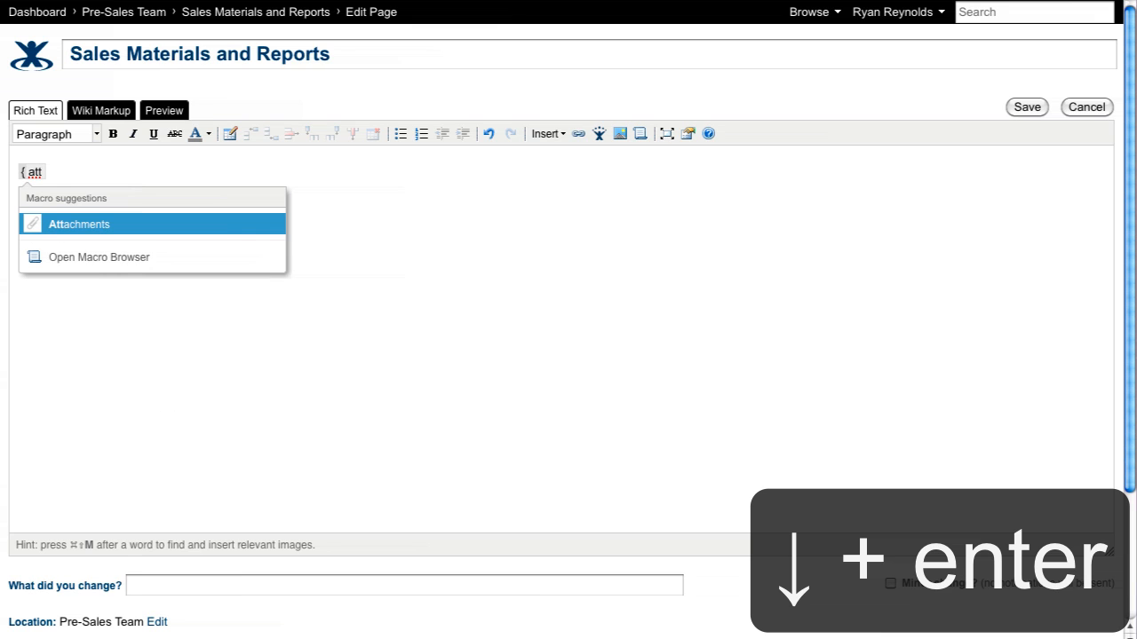
key("Return")
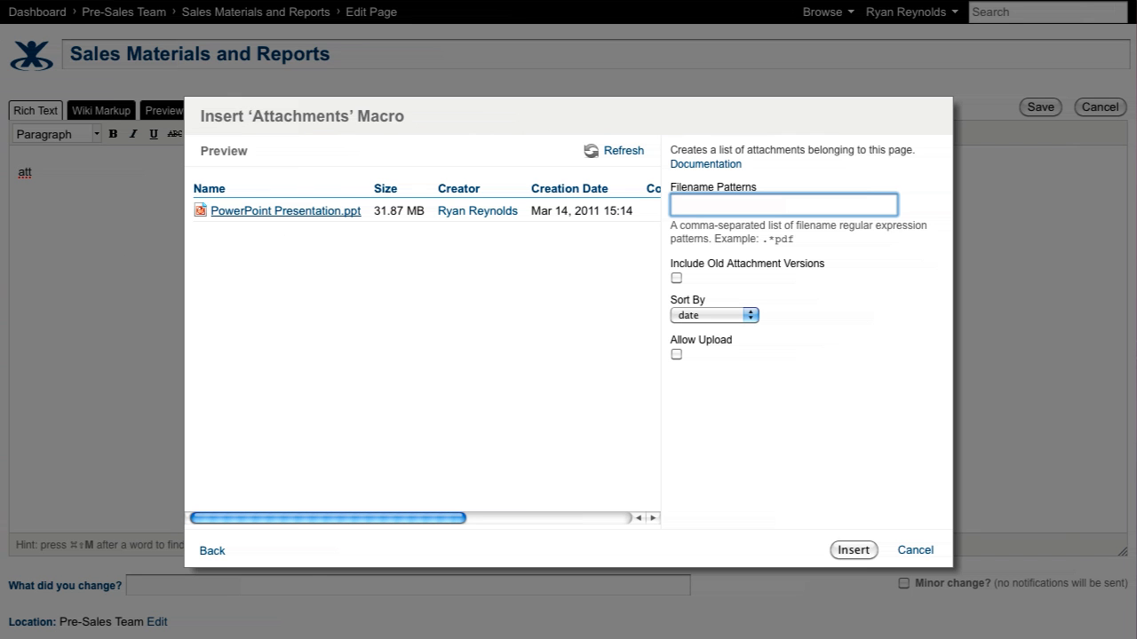
Insert the Attachments macro sorted by name with uploads allowed, and look over the resulting file list on the page
left_click(750, 316)
left_click(741, 356)
left_click(679, 355)
left_click(853, 550)
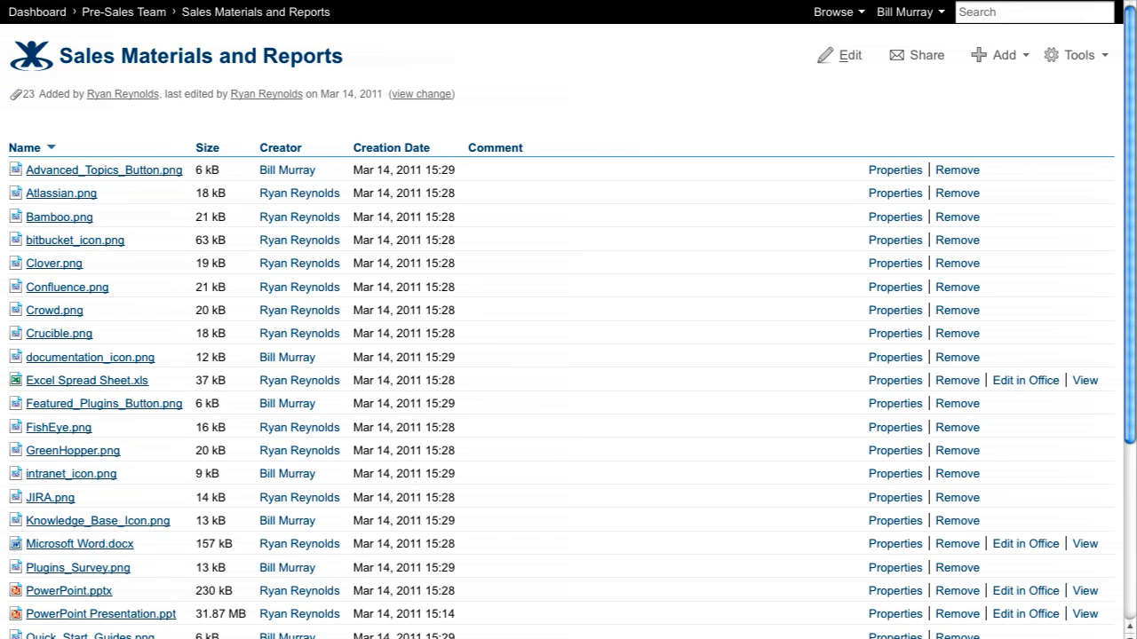
scroll(568, 320, "down", 5)
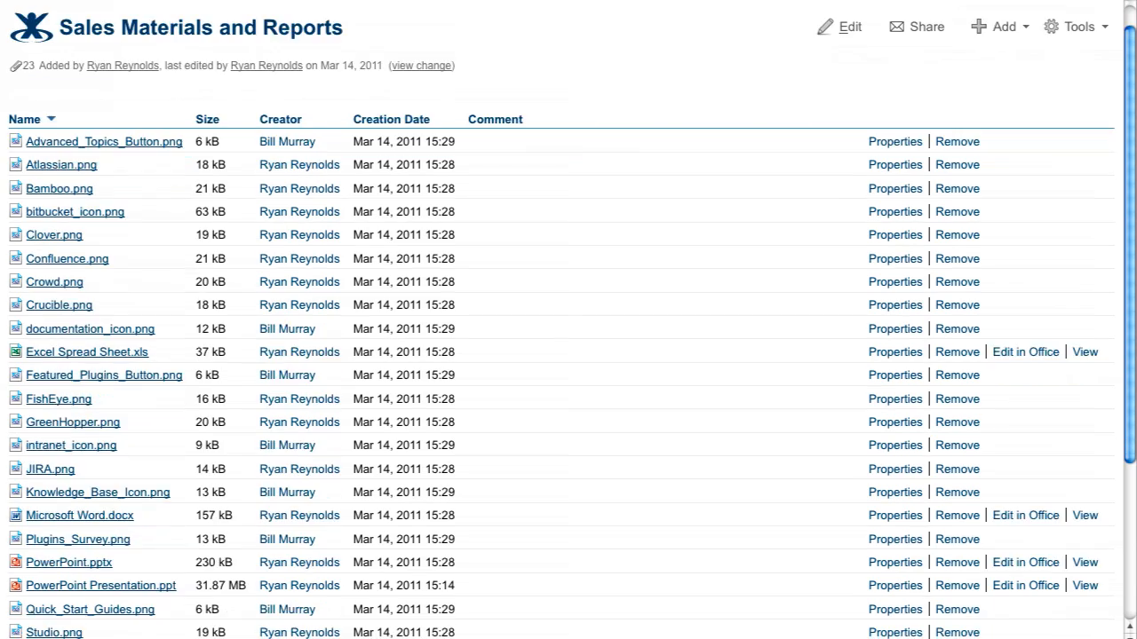
scroll(568, 320, "up", 5)
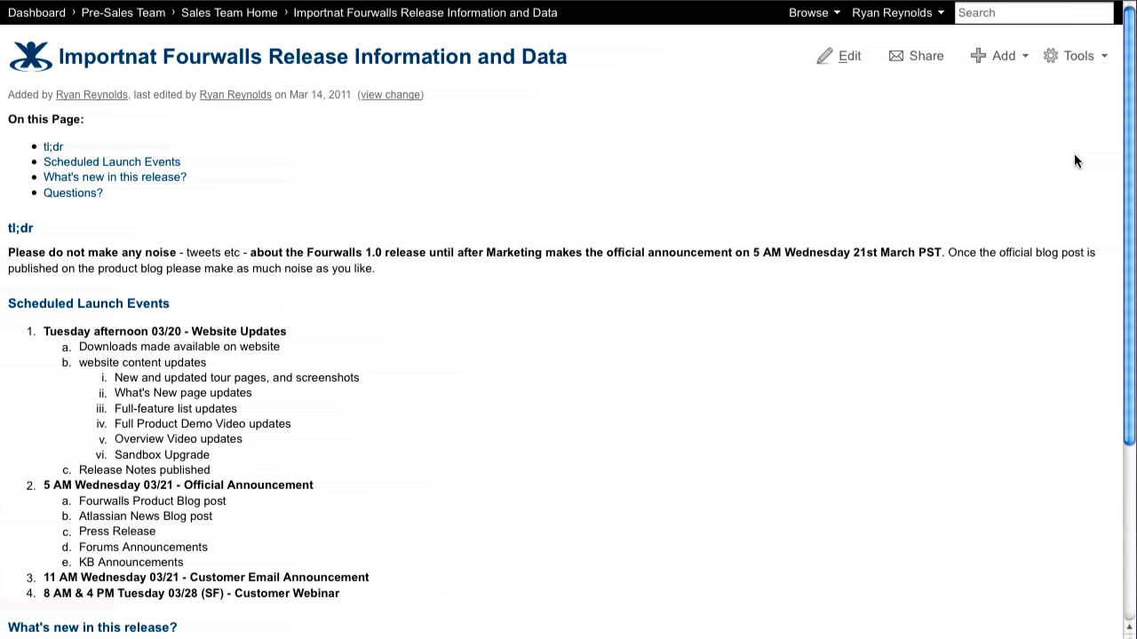
Attach mockup_iPhone.png from the desktop to the "Importnat Fourwalls Release Information and Data" page and check its attachments list
key("F11")
left_click_drag(975, 25, 872, 232)
key("F11")
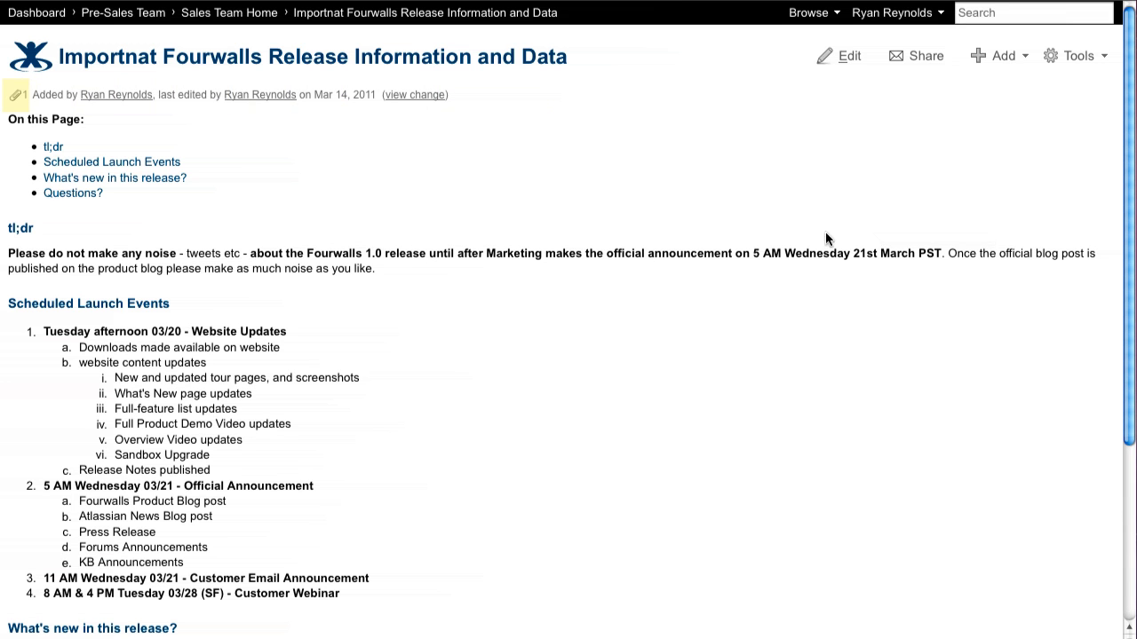
left_click(16, 96)
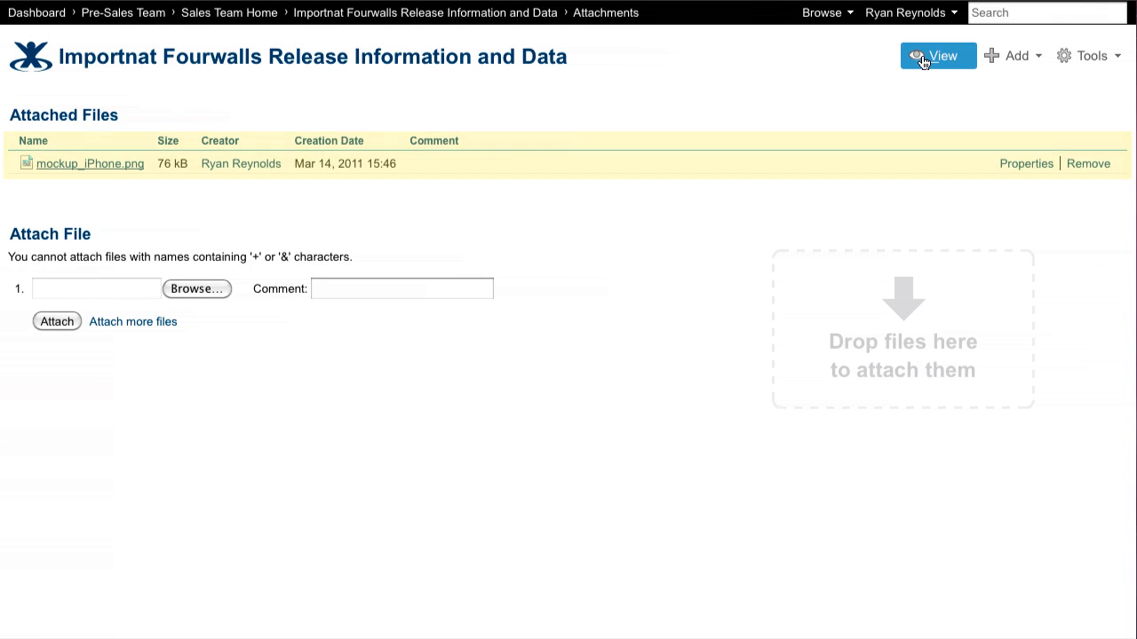
left_click(928, 55)
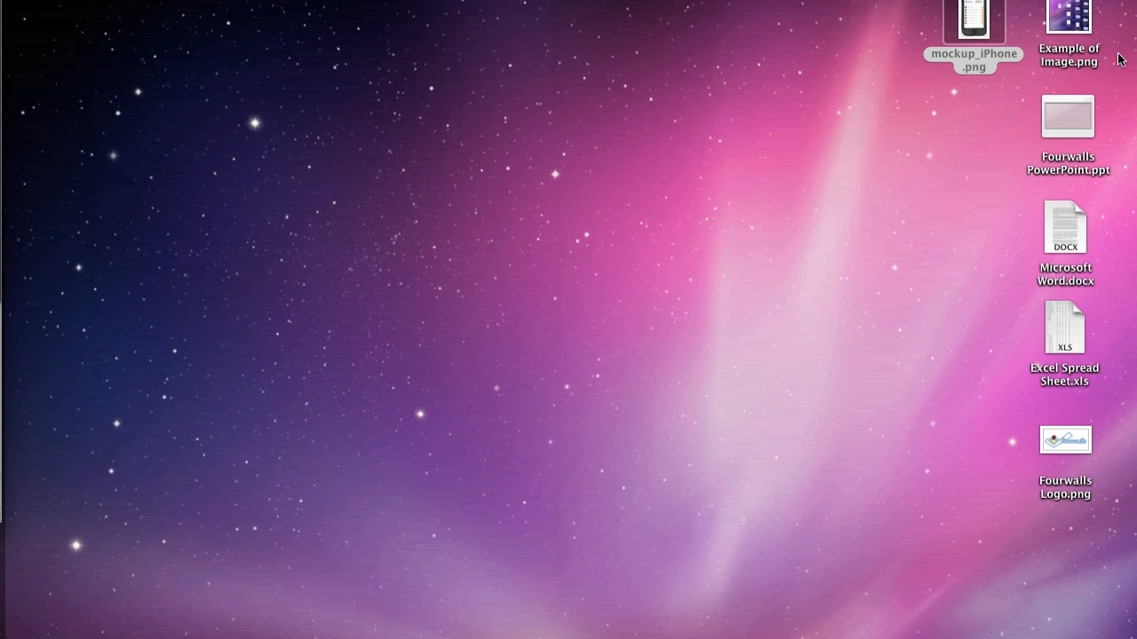
Attach Example of Image.png, Fourwalls PowerPoint.ppt, Microsoft Word.docx and Excel Spread Sheet.xls together from the desktop and check the page's attachments
left_click_drag(1123, 29, 1053, 325)
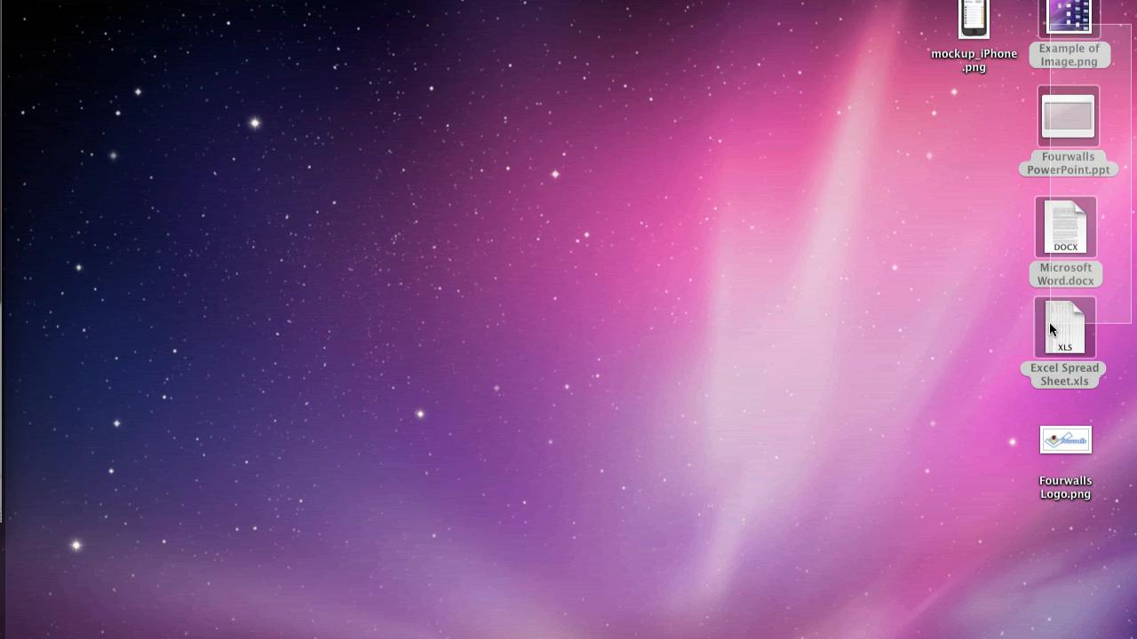
left_click_drag(1068, 18, 778, 190)
key("F11")
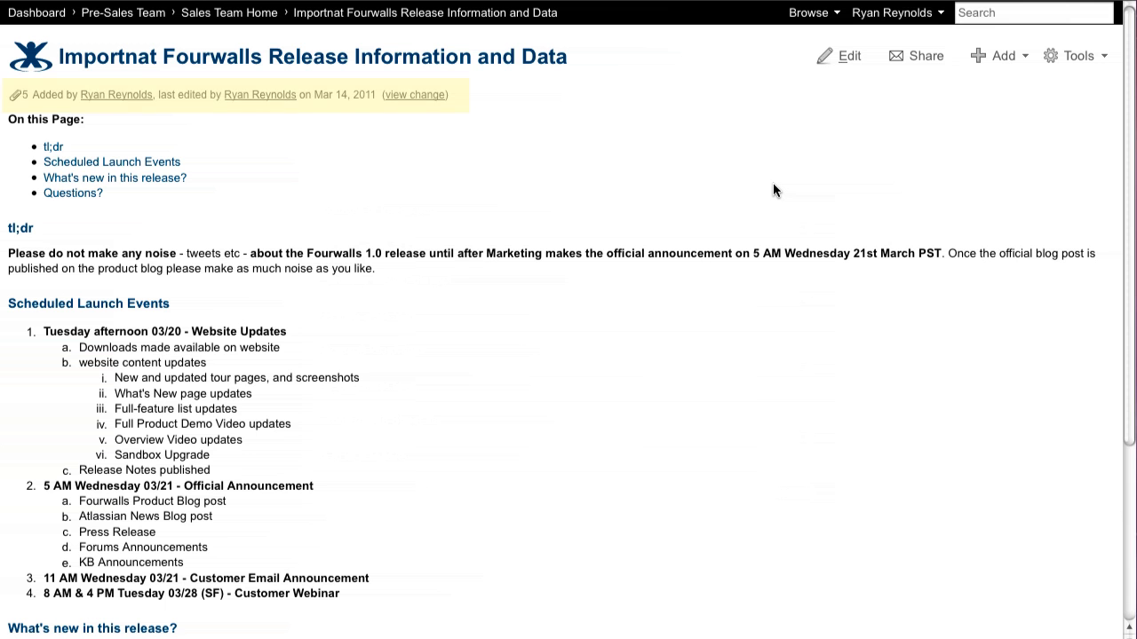
left_click(14, 97)
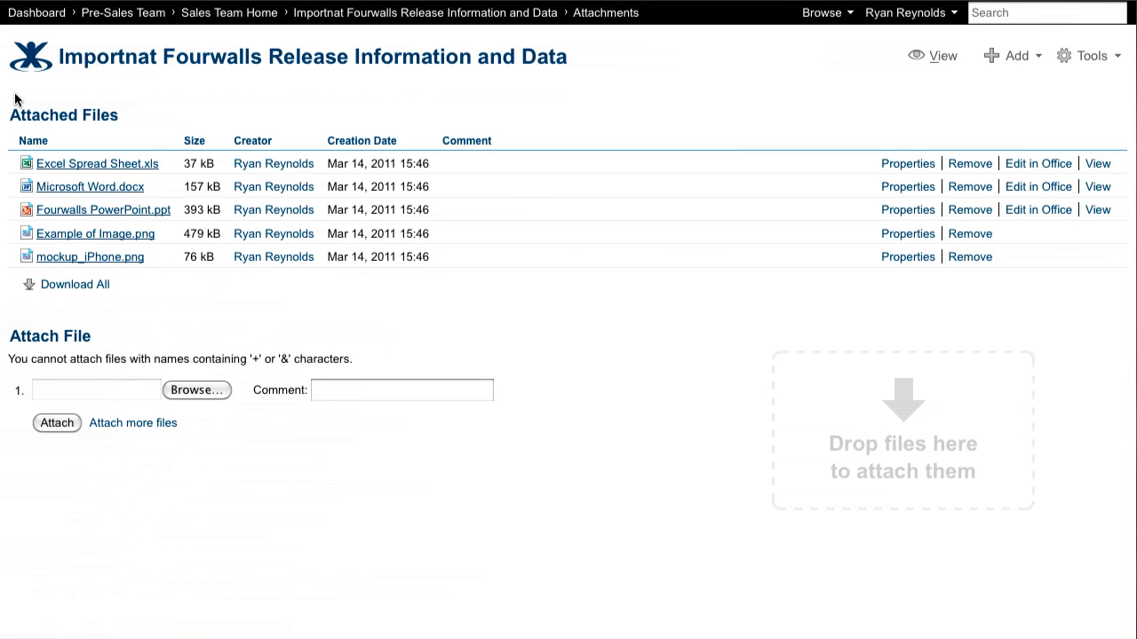
left_click(934, 55)
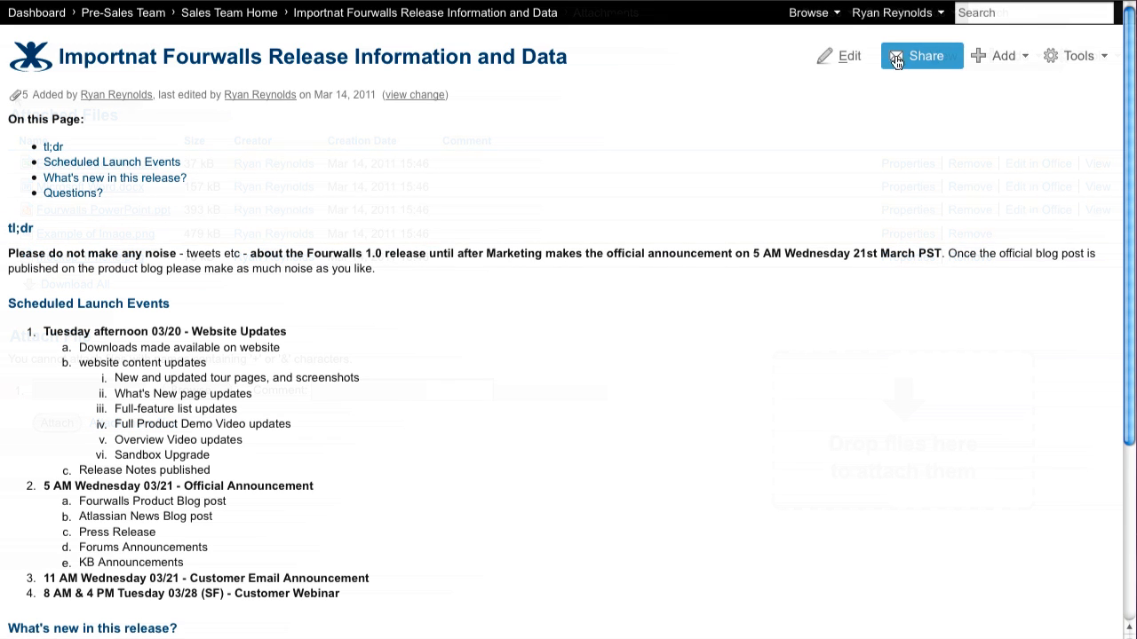
Open the release information page for editing and add empty lines below the tl;dr paragraph
left_click(839, 59)
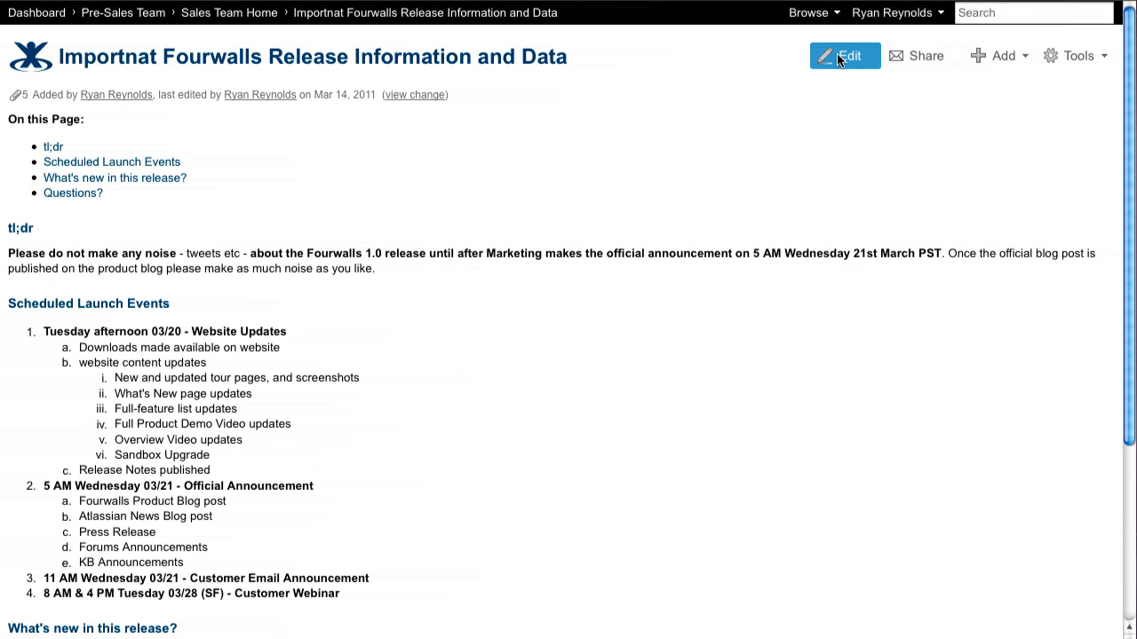
left_click(520, 286)
key("Return")
key("Return")
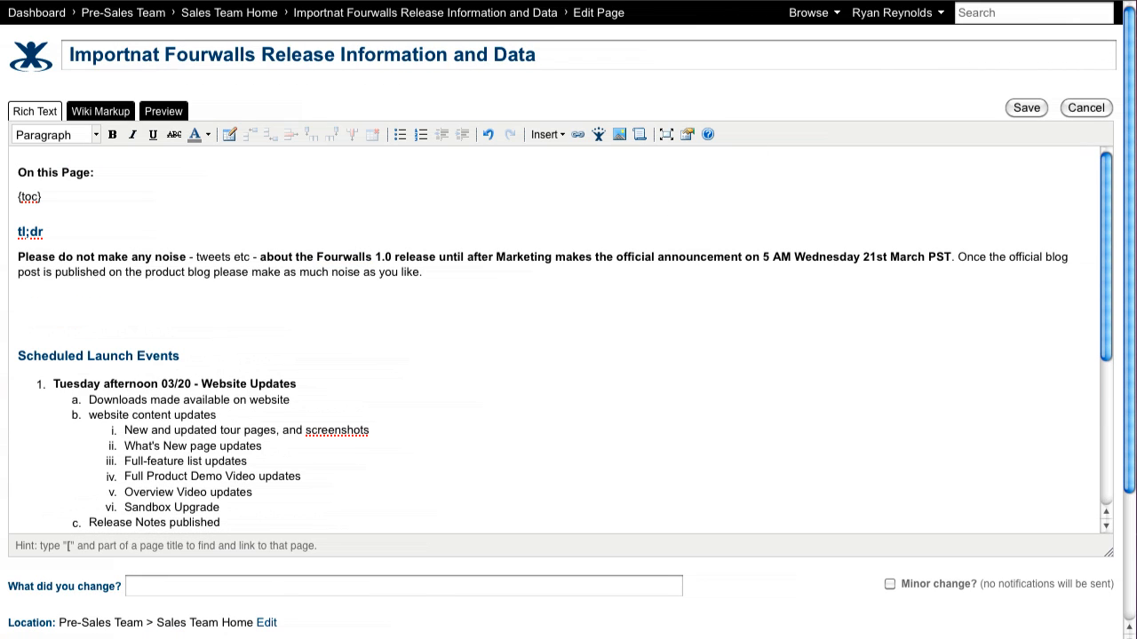
Insert Fourwalls Logo.png from the desktop below the tl;dr paragraph and give the image a border
key("F11")
left_click_drag(1066, 438, 275, 311)
key("F11")
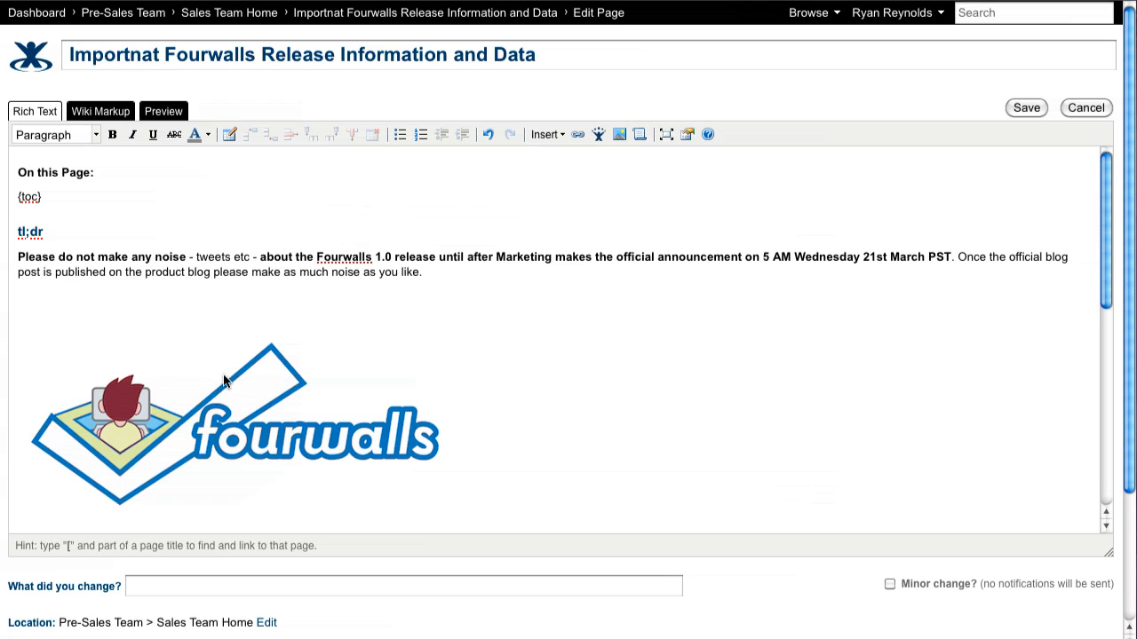
left_click(249, 399)
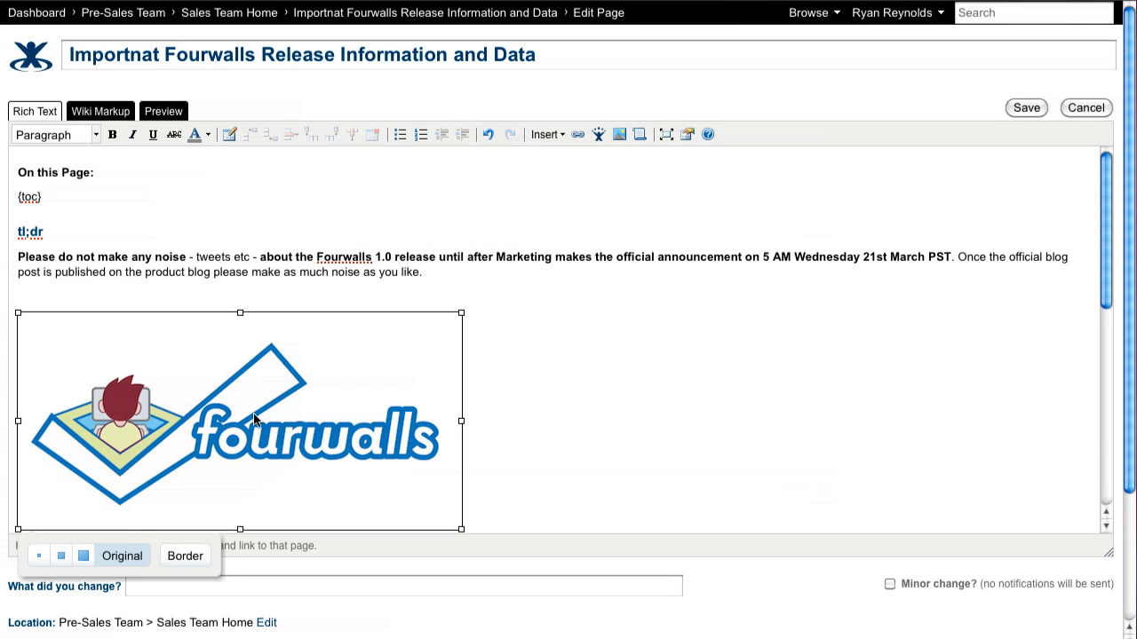
left_click(193, 556)
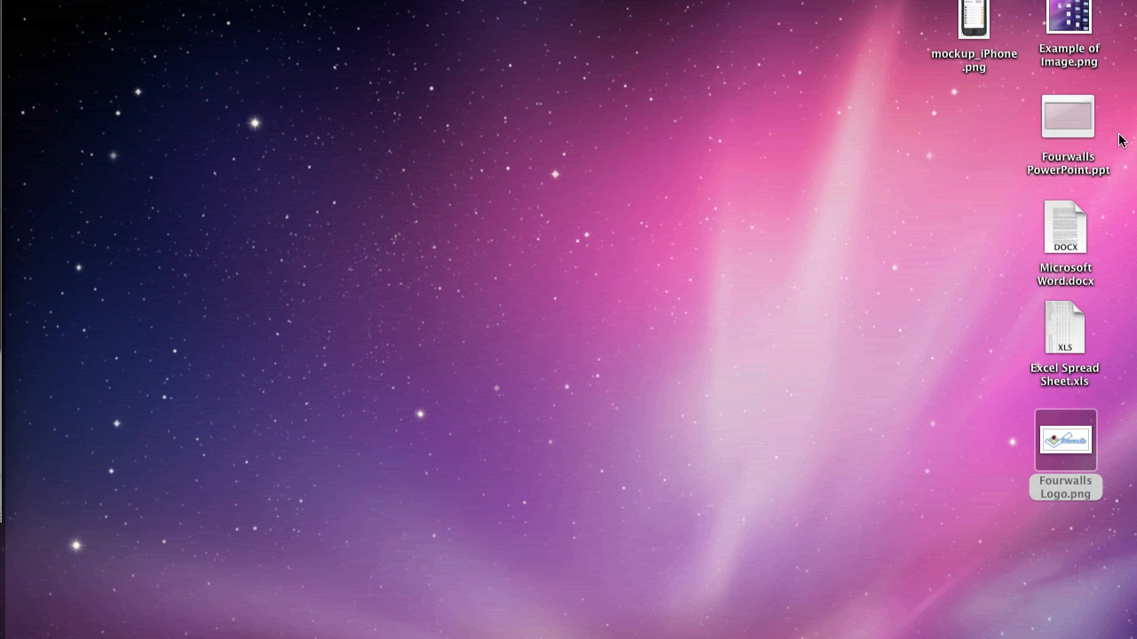
Embed the Fourwalls PowerPoint.ppt presentation below the logo and save the page
left_click(1071, 115)
left_click_drag(1067, 114, 212, 485)
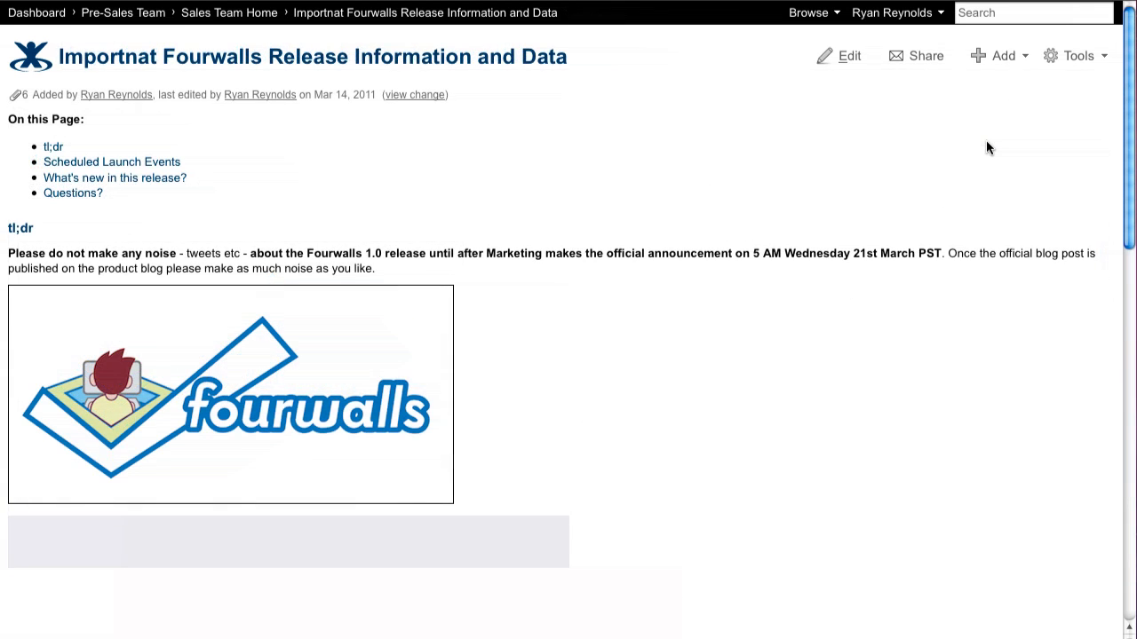
Page forward through the slides of the embedded Fourwalls presentation on the saved page
scroll(989, 147, "down", 5)
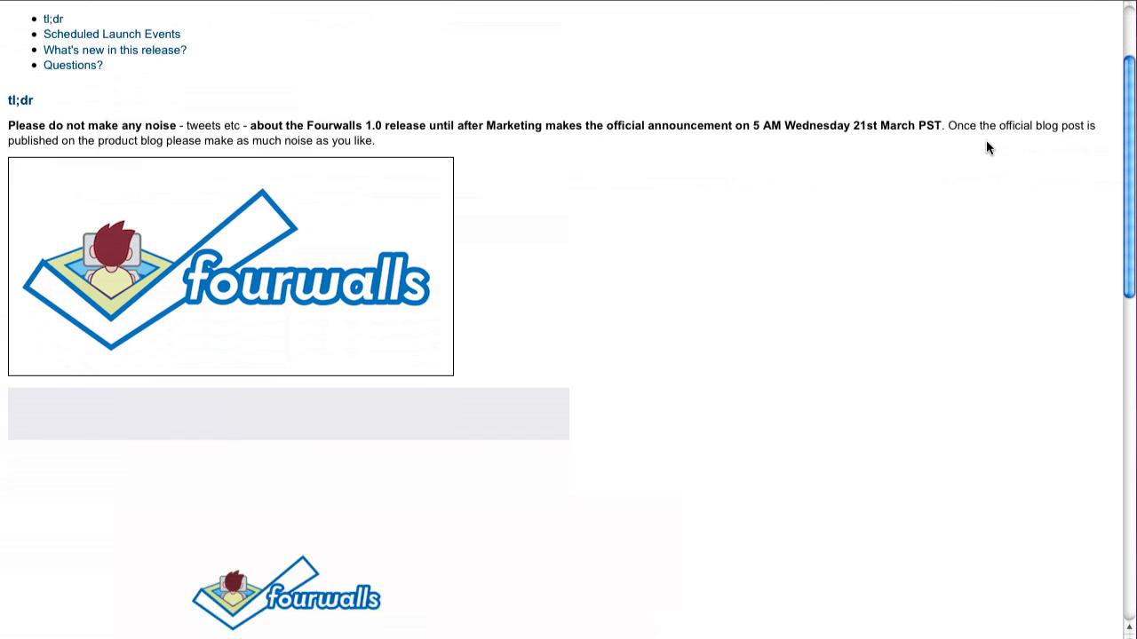
scroll(989, 148, "down", 5)
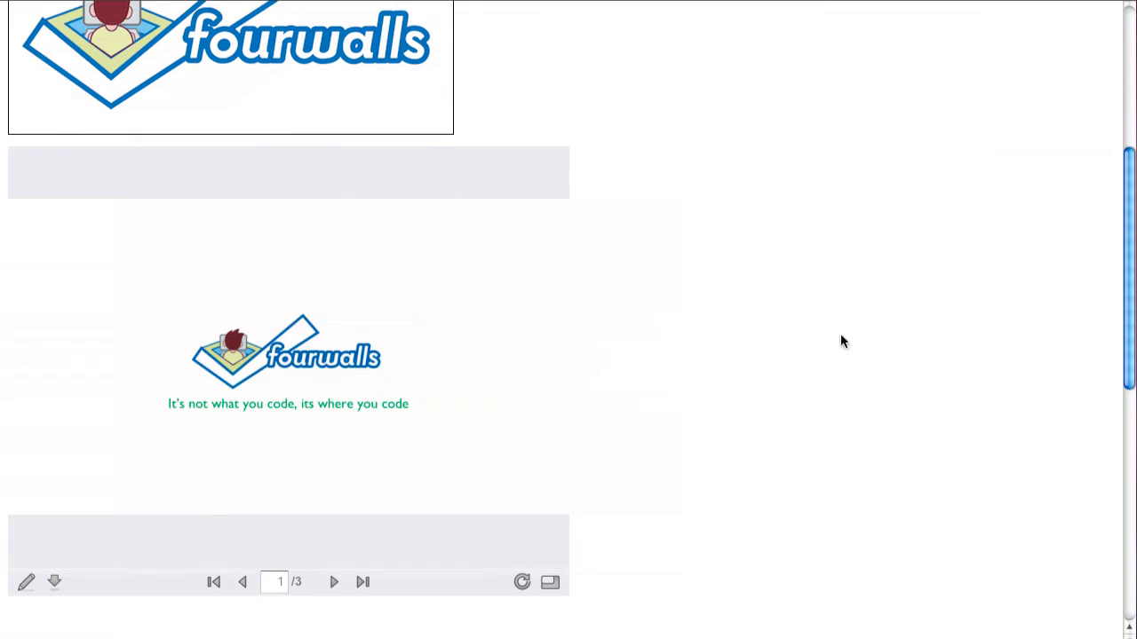
left_click(334, 582)
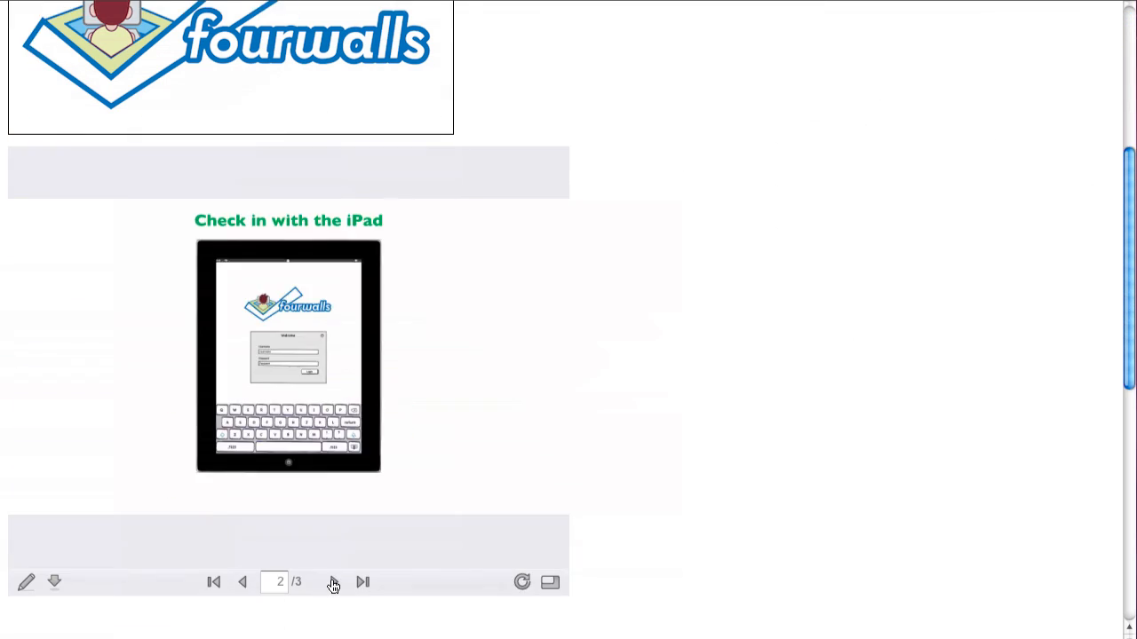
left_click(334, 581)
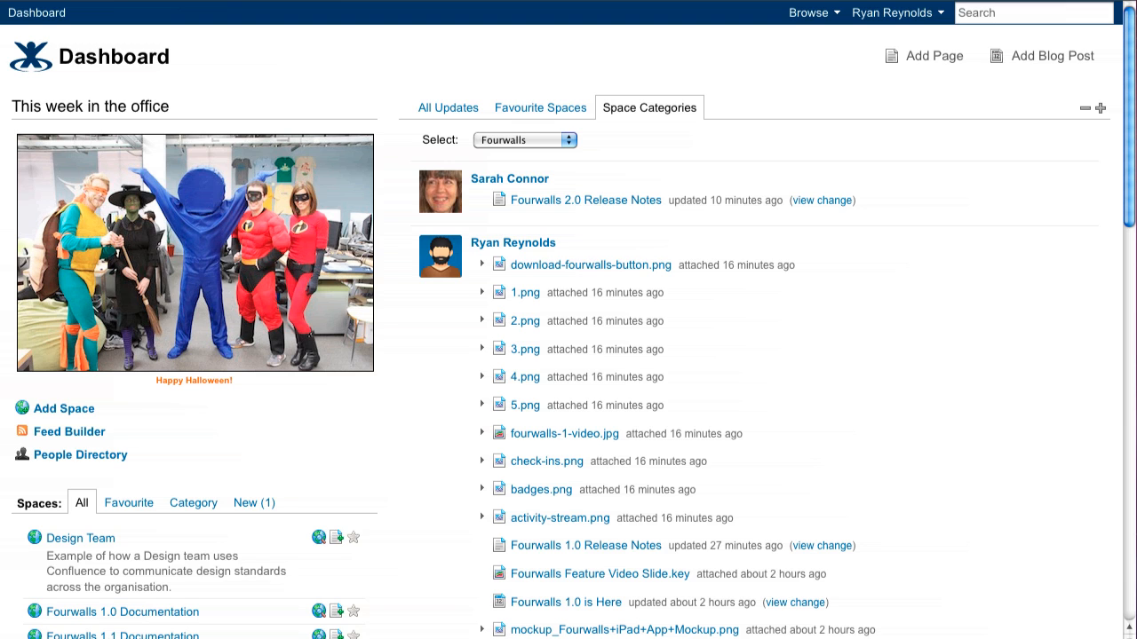
Open the Pre-Sales Team space from the dashboard's list of spaces
scroll(1025, 342, "down", 5)
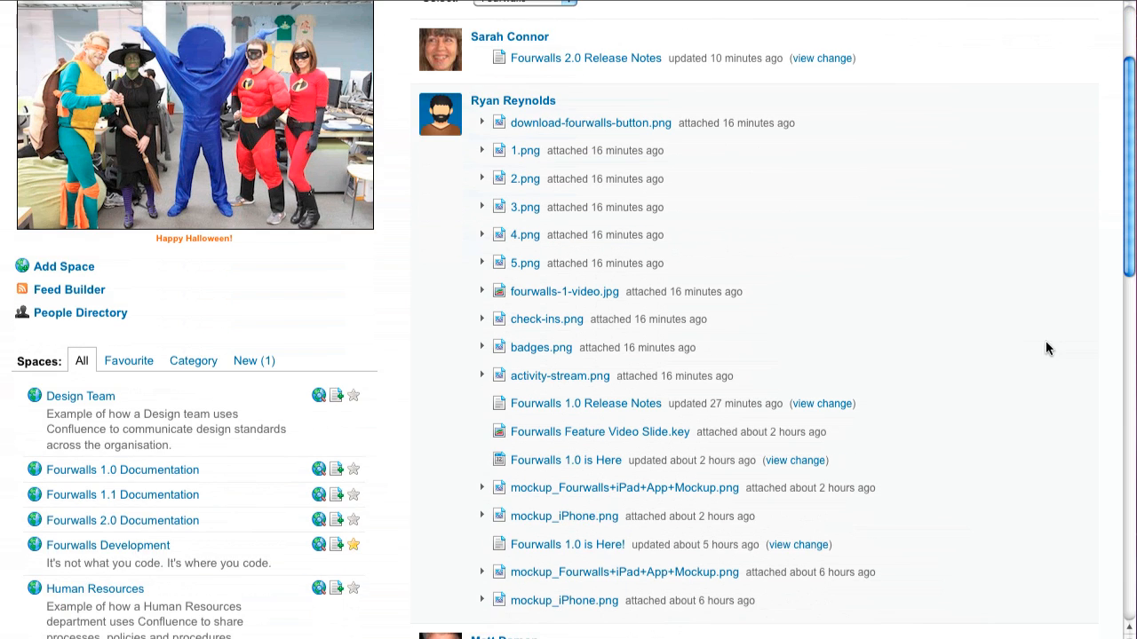
scroll(1030, 363, "down", 1)
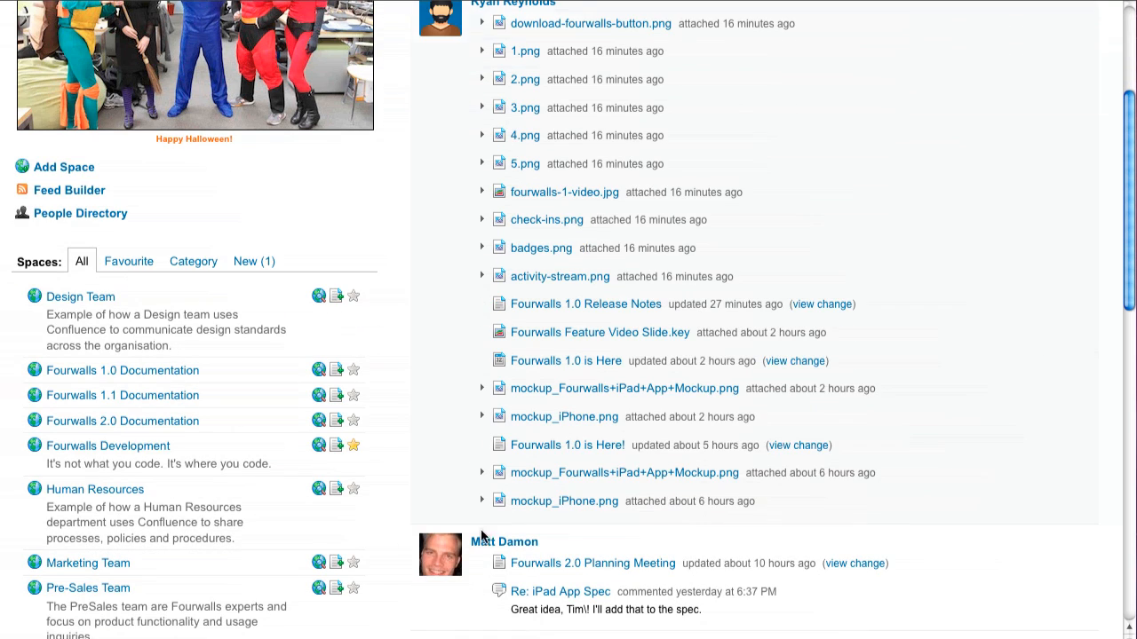
left_click(112, 592)
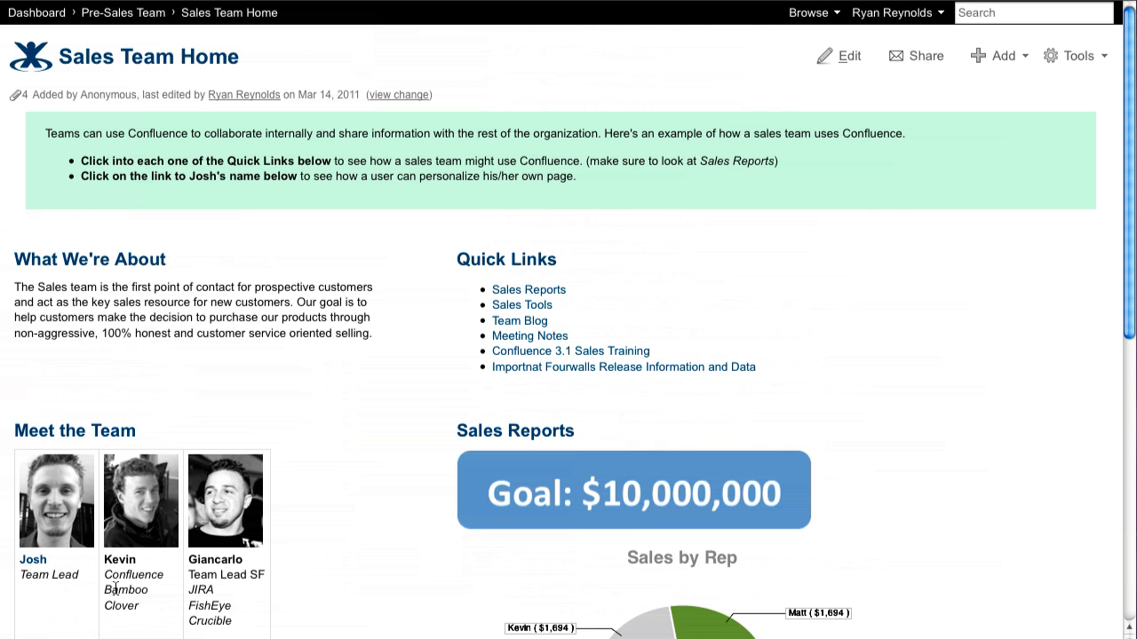
Start a Word document import on Sales Team Home and upload the Company Leave Policy document from the computer
left_click(1093, 63)
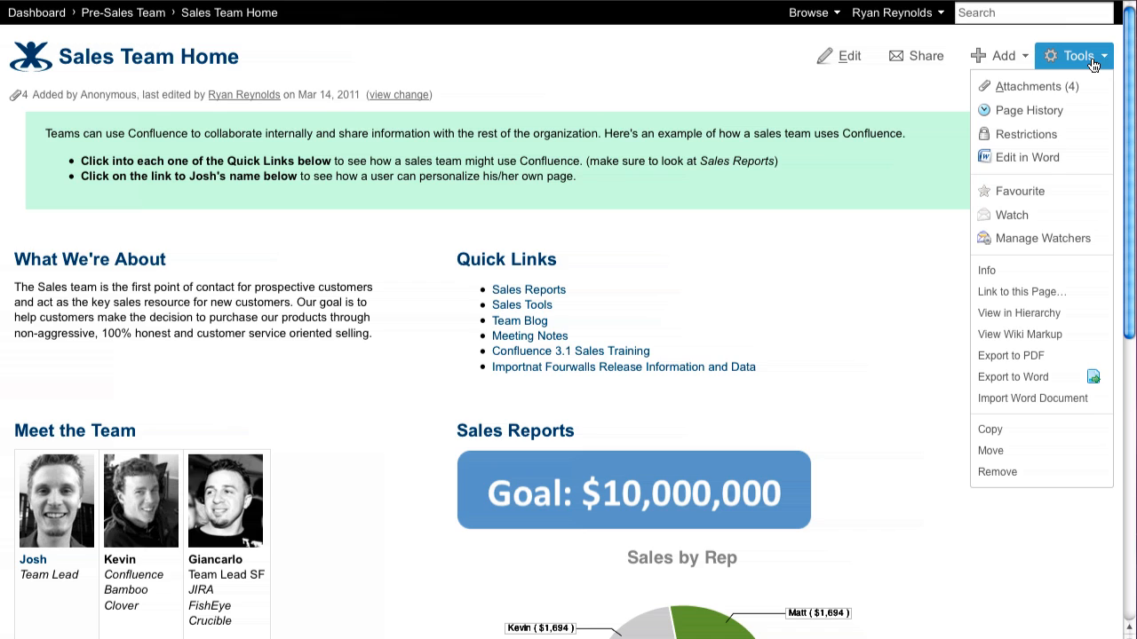
left_click(1098, 402)
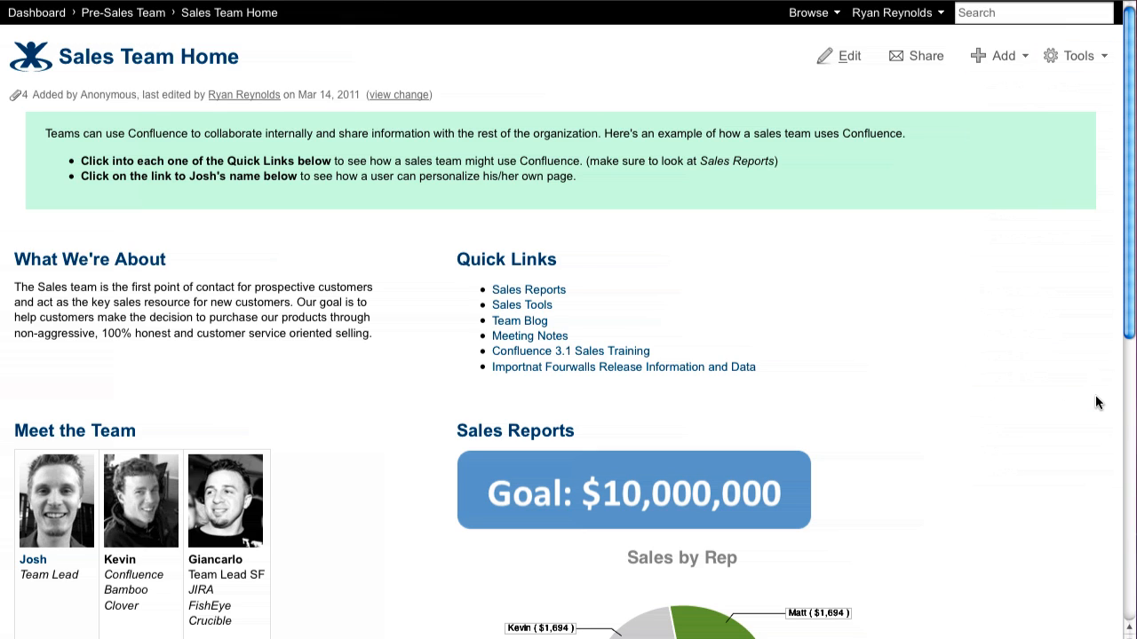
left_click(437, 148)
left_click(710, 318)
left_click(917, 437)
left_click(168, 186)
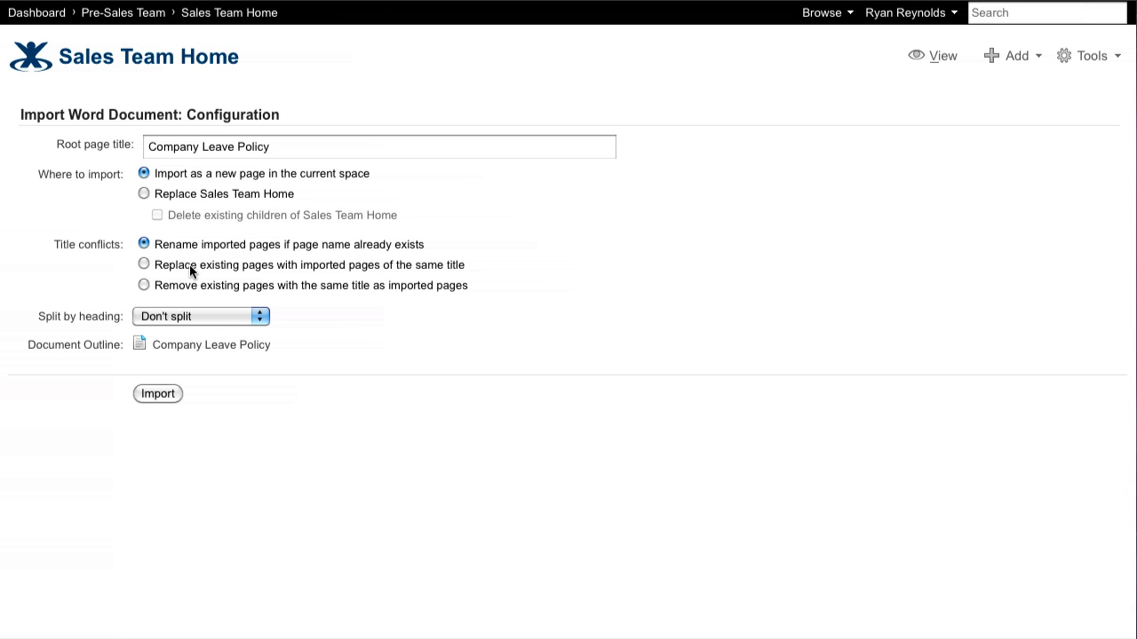
Split the imported document by Level 1 Headings and import it as new pages in the current space
left_click(249, 316)
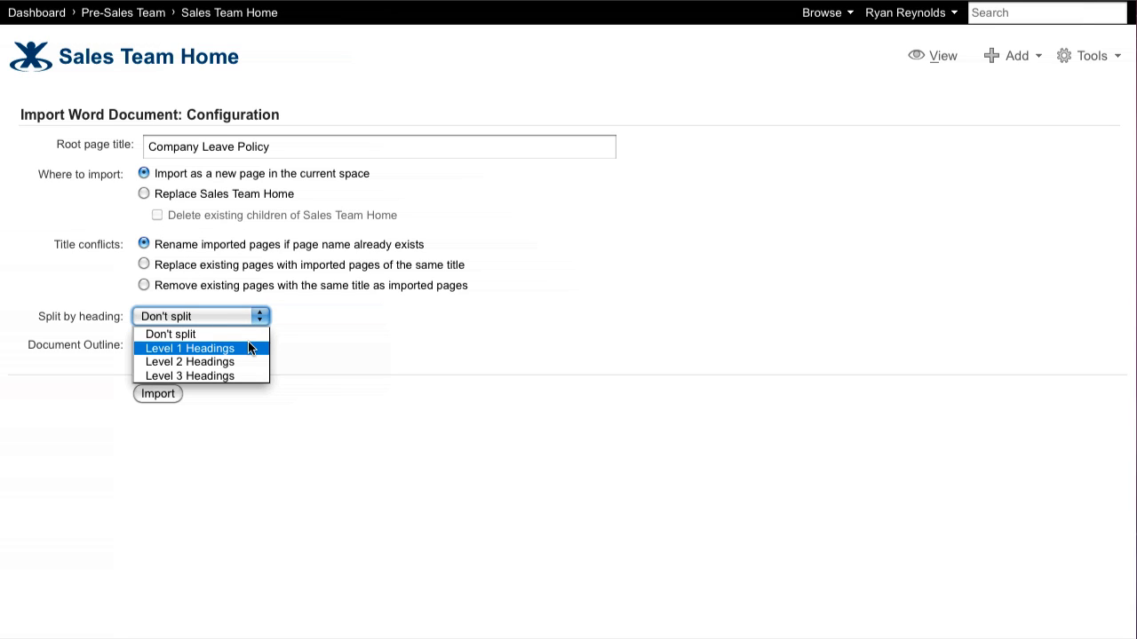
left_click(249, 347)
left_click(164, 526)
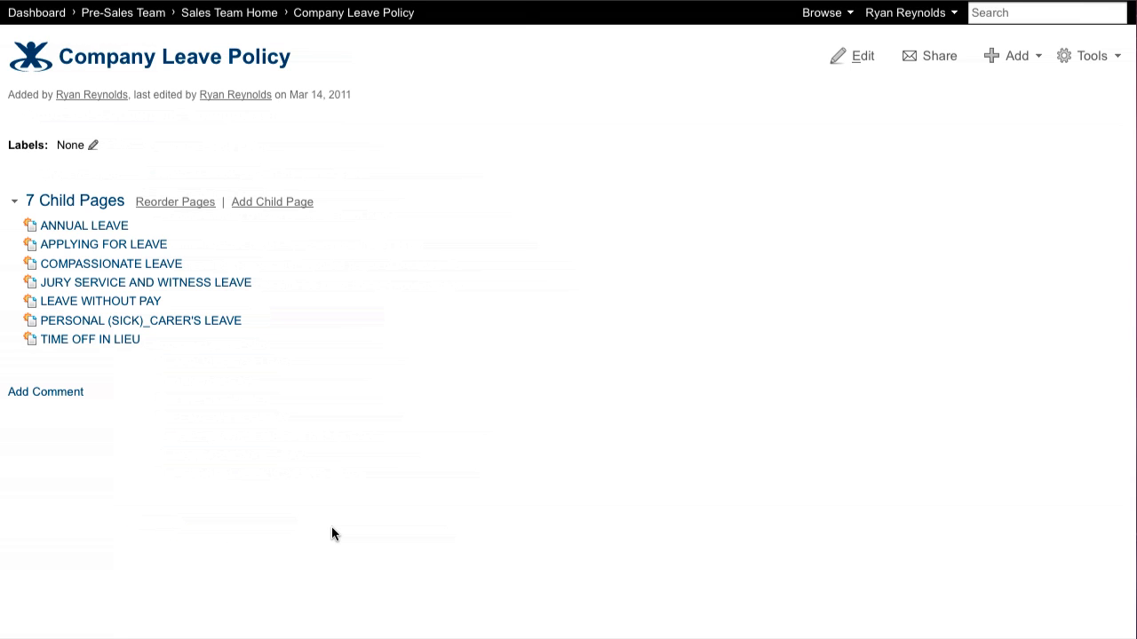
Review the imported ANNUAL LEAVE child page, return to Company Leave Policy and open the COMPASSIONATE LEAVE page
left_click(98, 226)
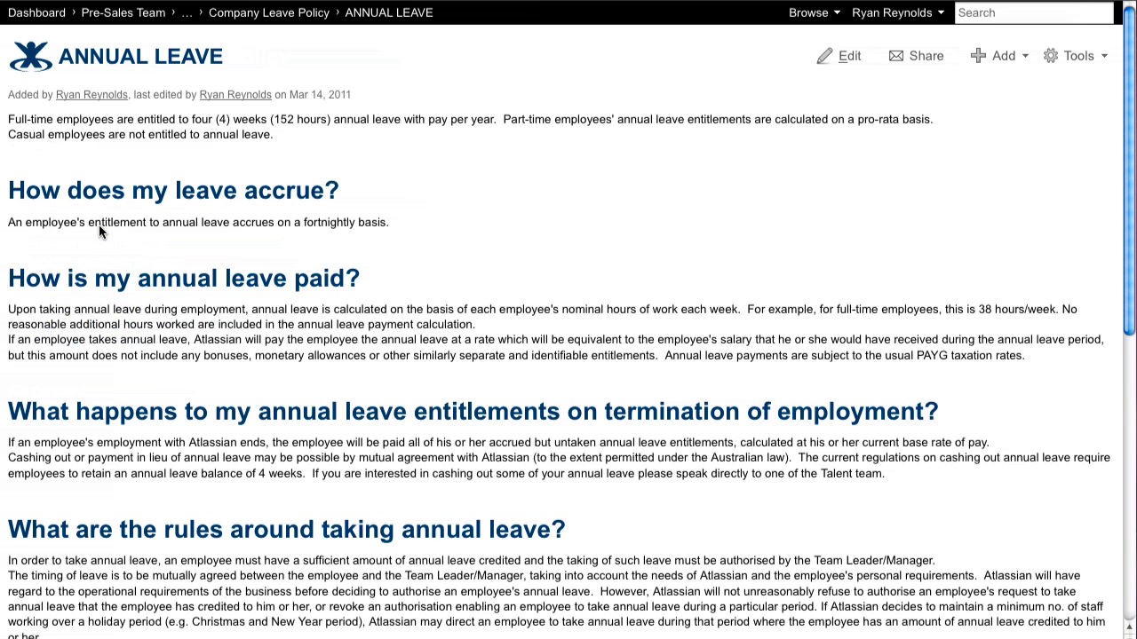
scroll(125, 308, "down", 3)
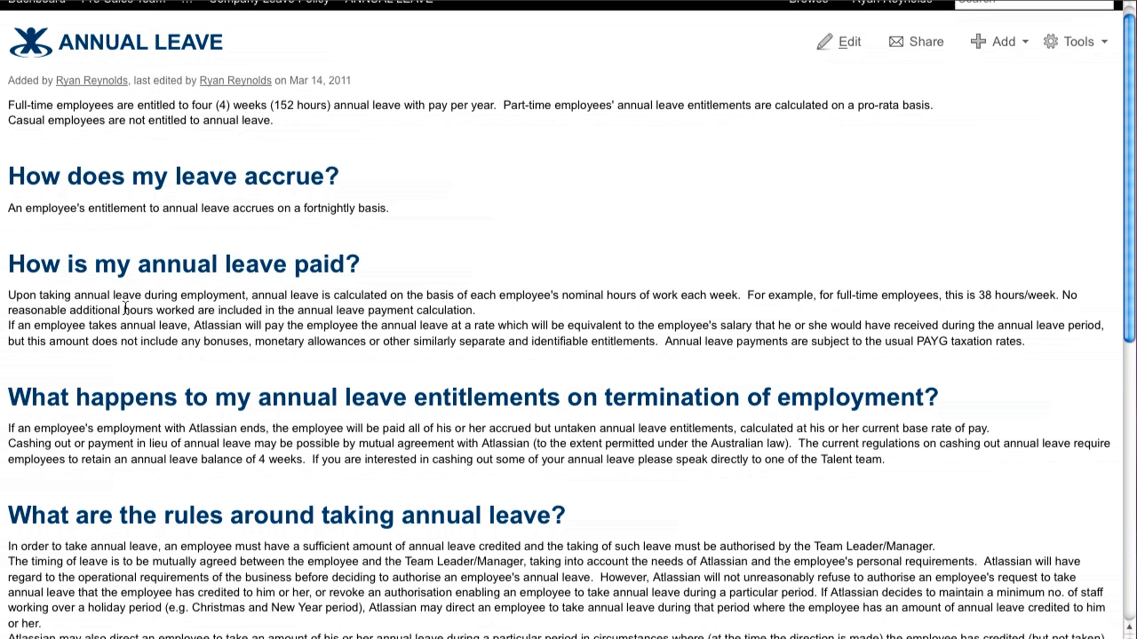
scroll(125, 308, "down", 4)
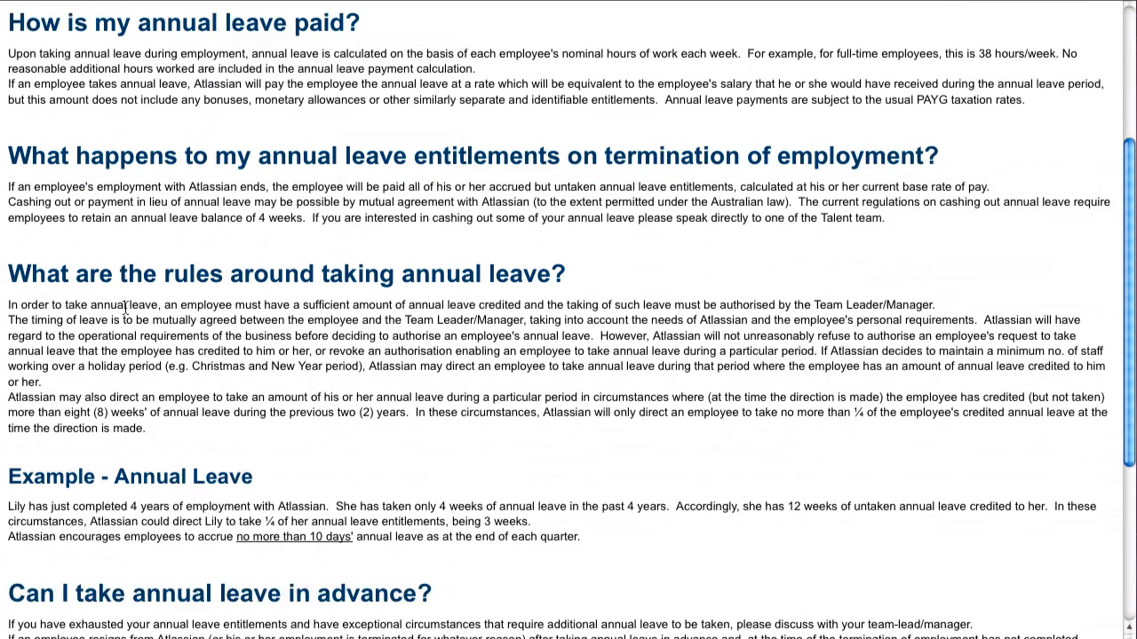
scroll(124, 310, "up", 6)
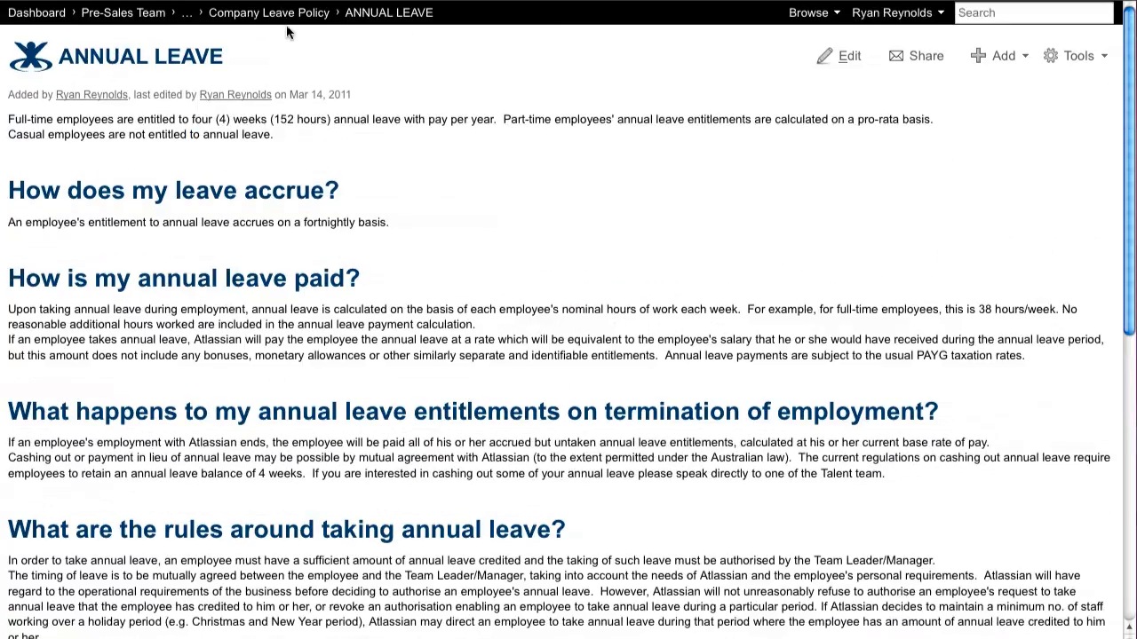
left_click(291, 19)
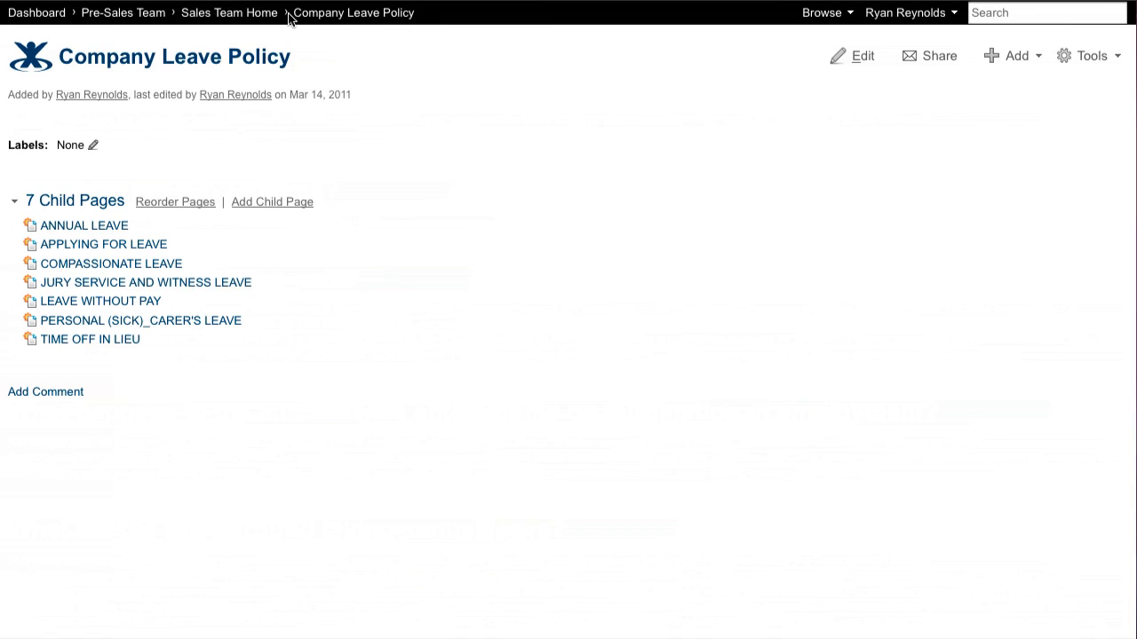
left_click(143, 264)
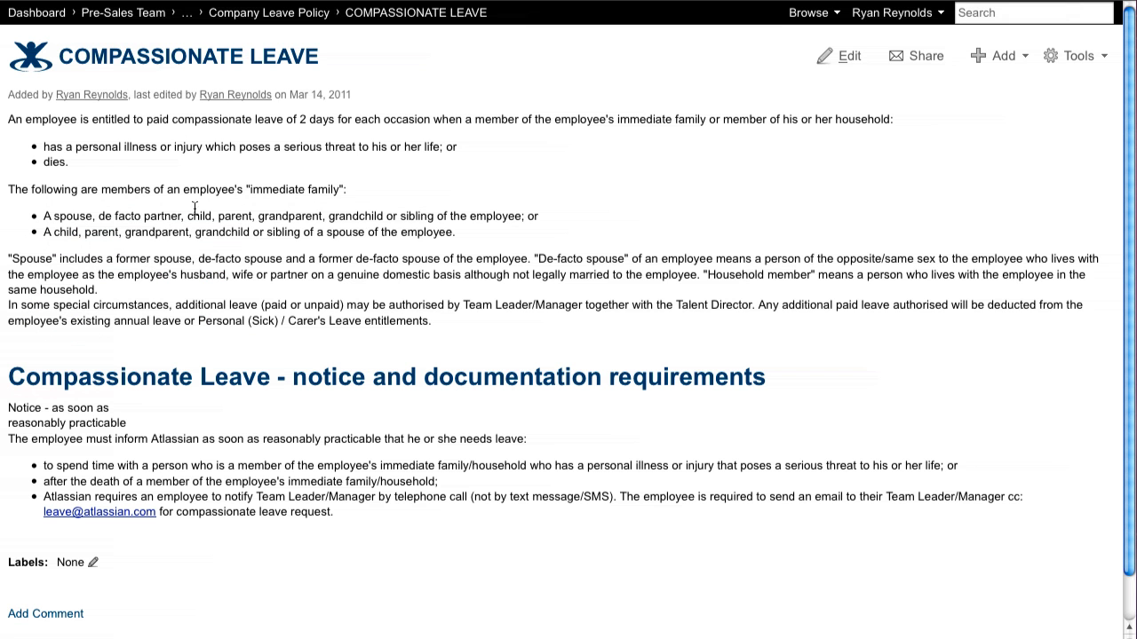
Open Fourwalls 2.0 is Here! from the dashboard's favourite pages and add two colleagues as recipients for sharing it
scroll(568, 356, "down", 5)
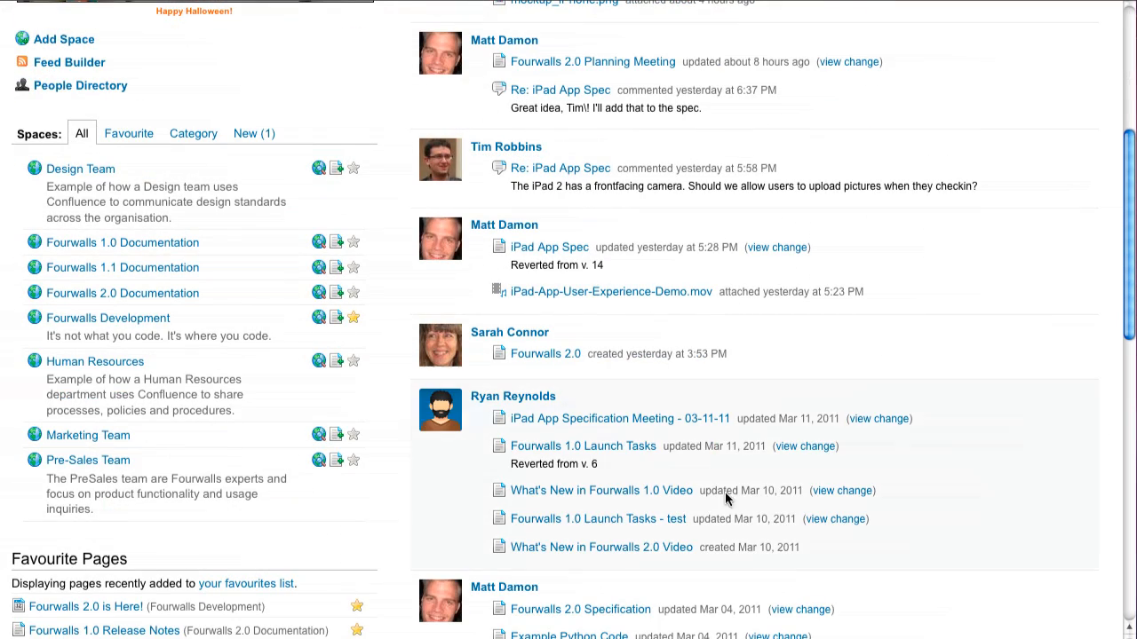
left_click(130, 611)
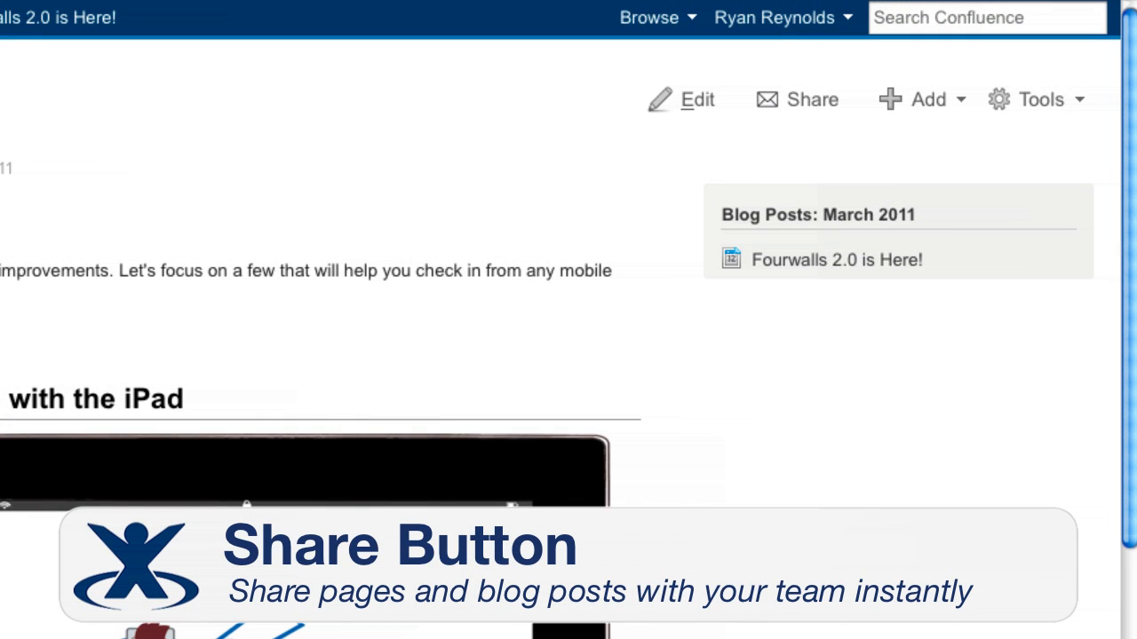
left_click(809, 111)
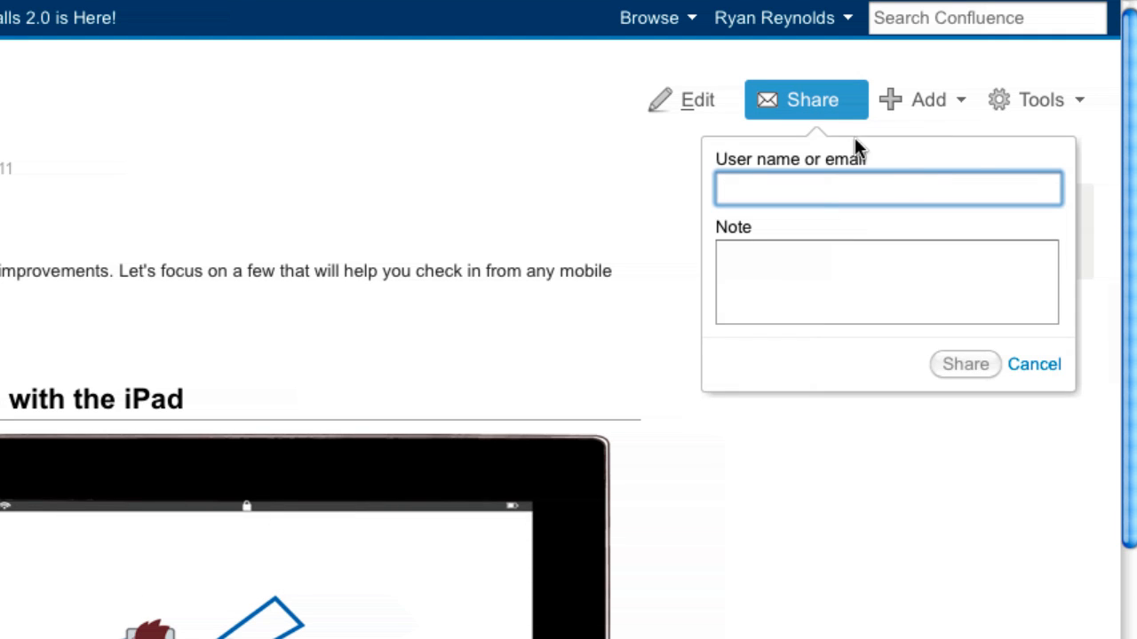
type("bill")
key("Return")
type("matt")
key("Return")
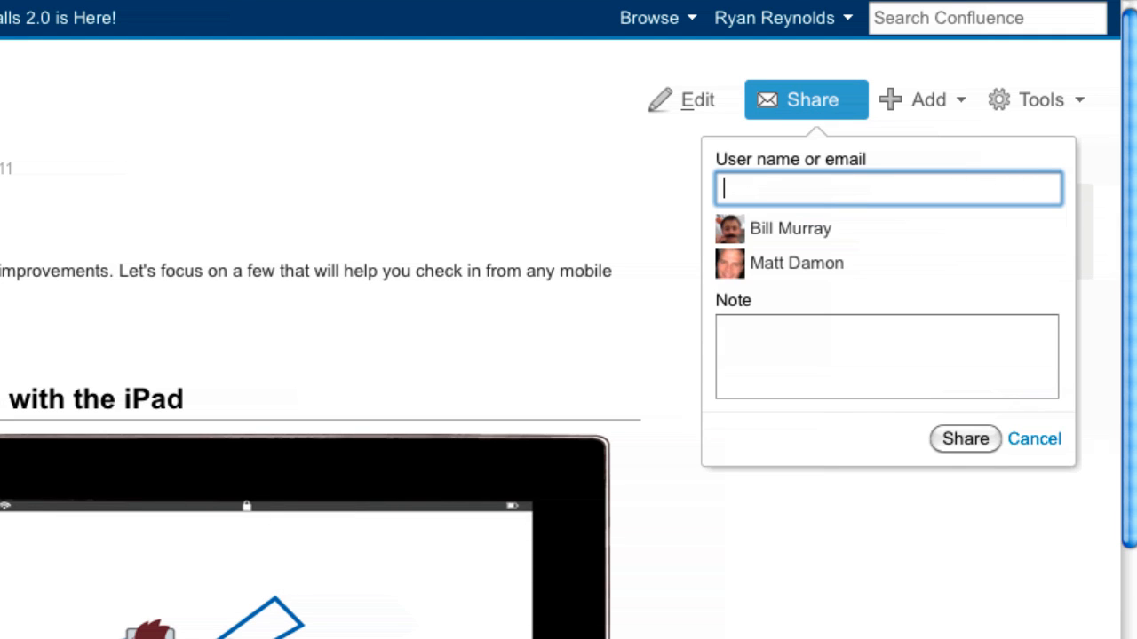
Add the prepared note asking recipients to look at the latest release's new features, and share the blog post
left_click(723, 327)
type("Hey guys,  Please take a look at this blog post to see all of the new features in our latest release. Hopefully these will help you sell a few more licenses!  Ryan")
scroll(820, 325, "up", 3)
scroll(819, 329, "down", 3)
left_click(975, 429)
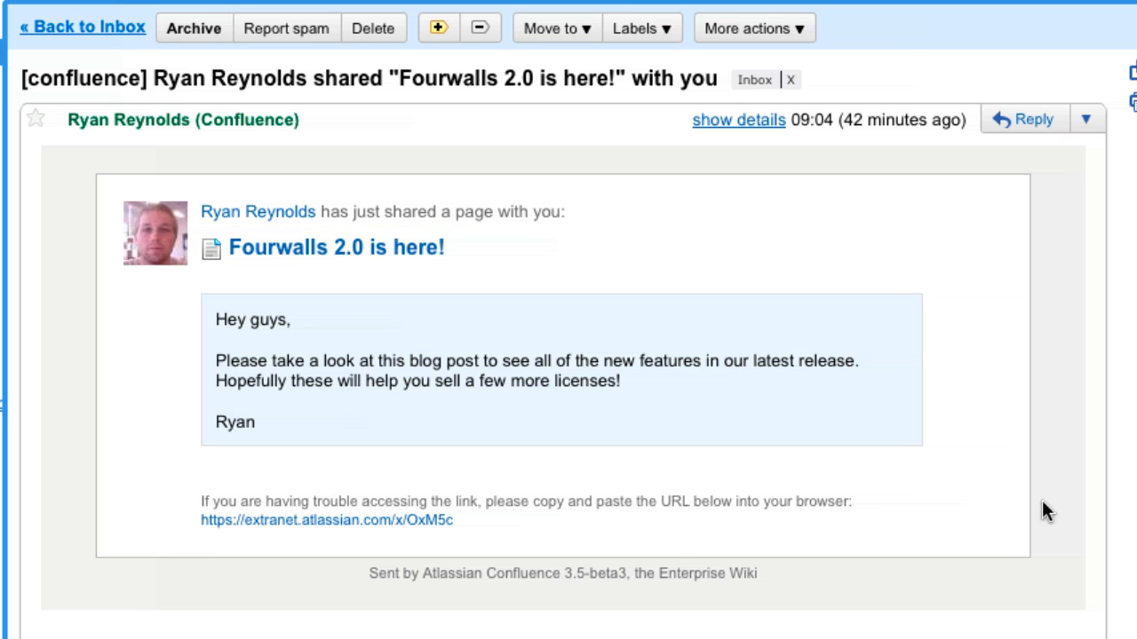
Follow the link to the shared Fourwalls 2.0 is here! page in the notification email
left_click(363, 253)
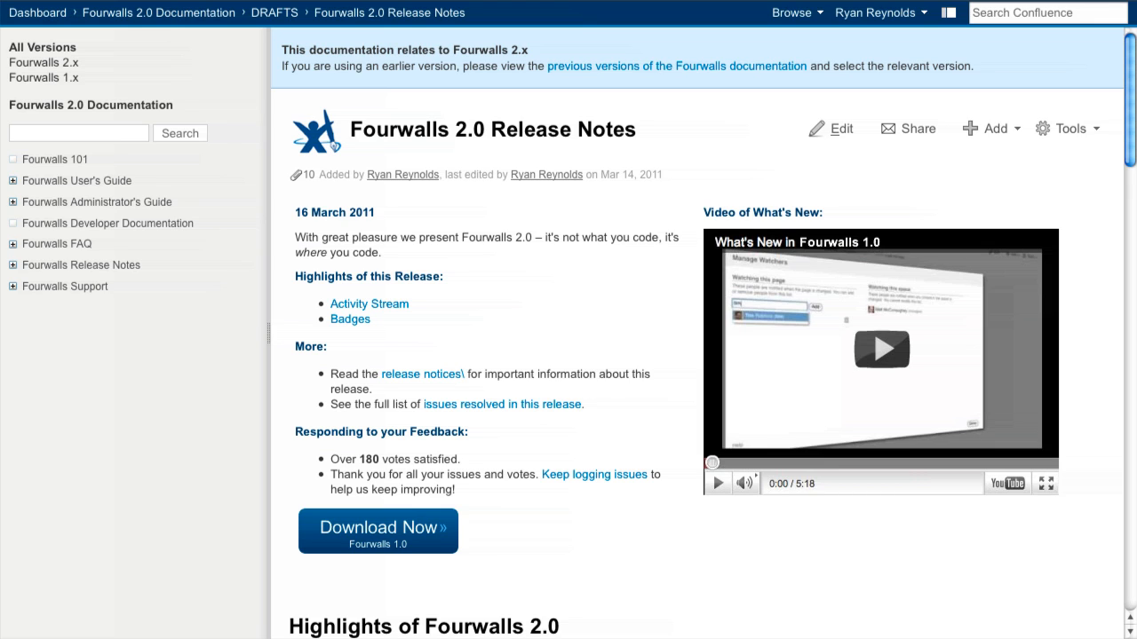
Add two colleagues as watchers of the Fourwalls 2.0 Release Notes page and close the watcher management
left_click(1069, 131)
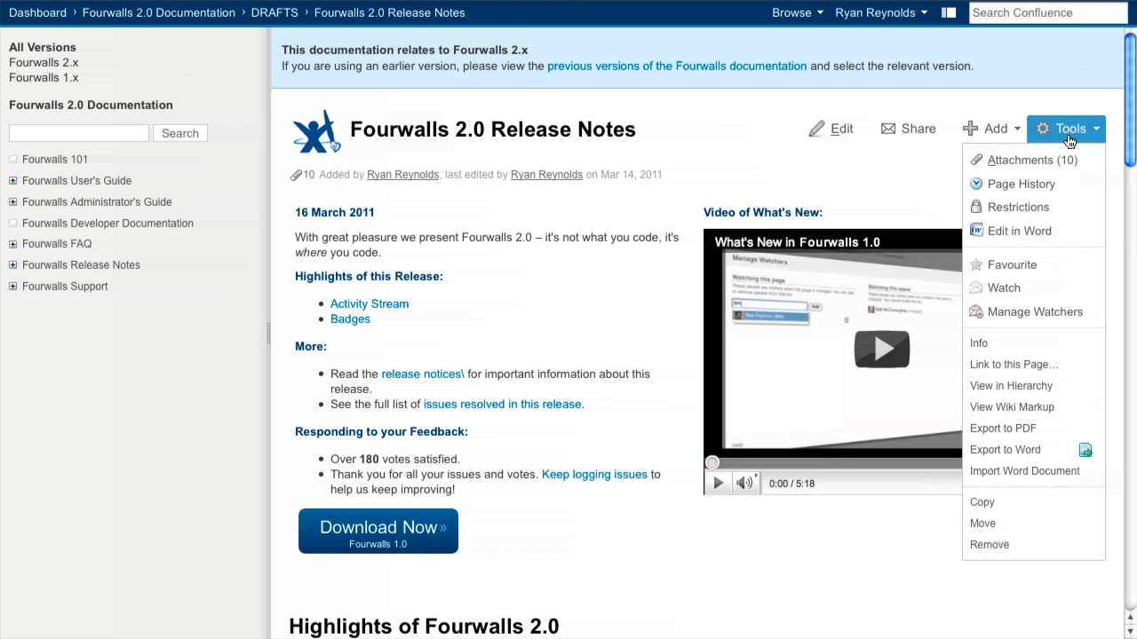
left_click(1067, 312)
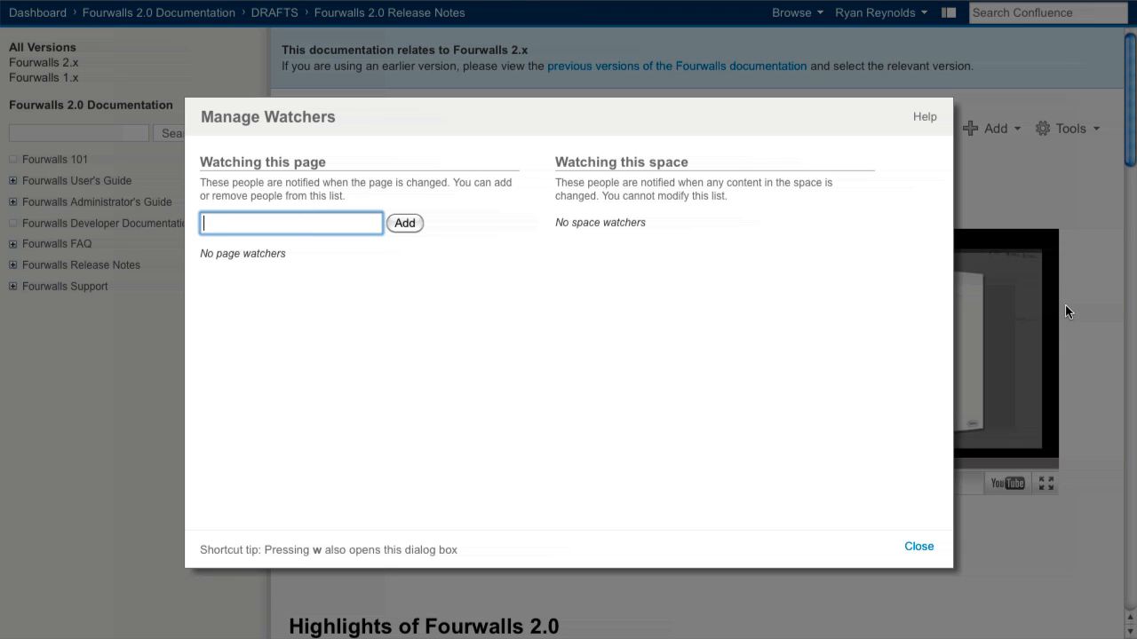
type("bill")
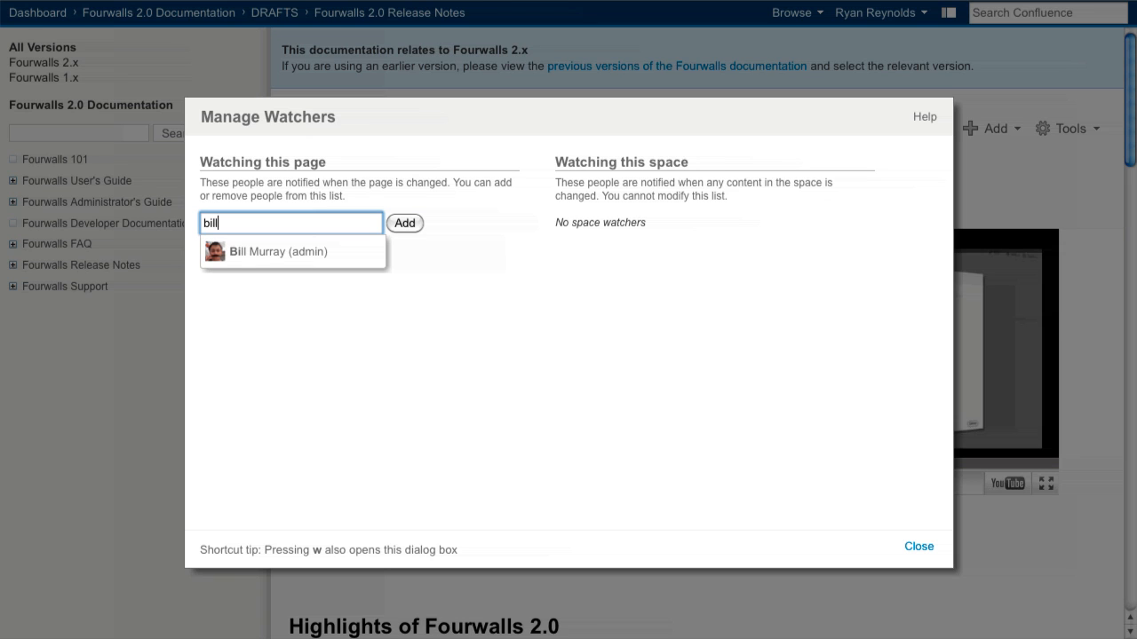
key("Down")
key("Return")
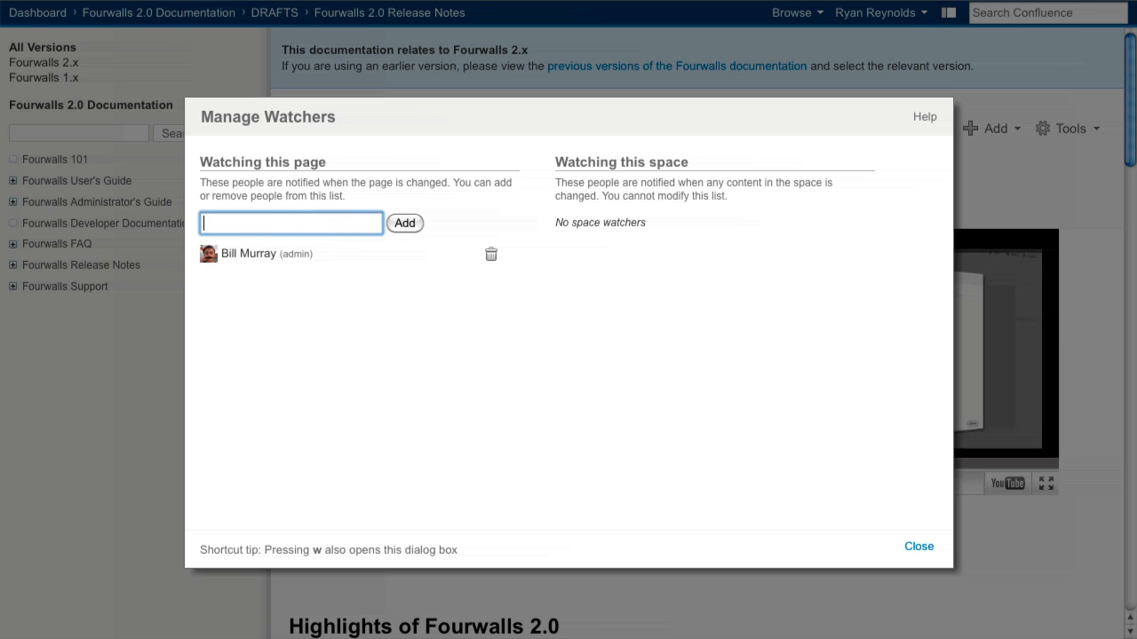
type("sarah")
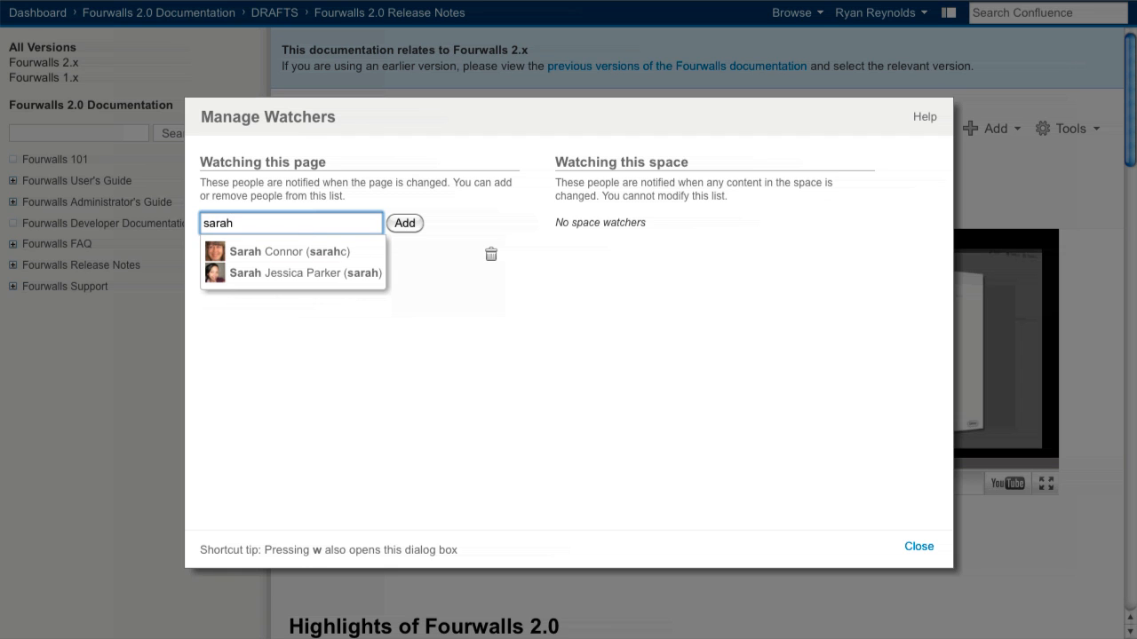
key("Down")
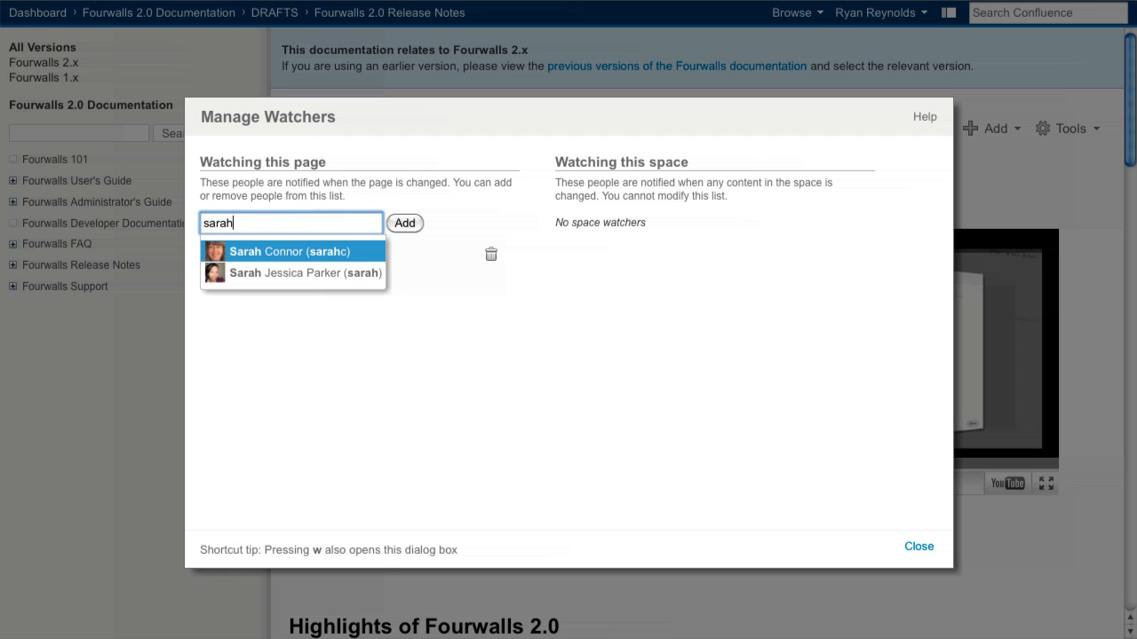
key("Return")
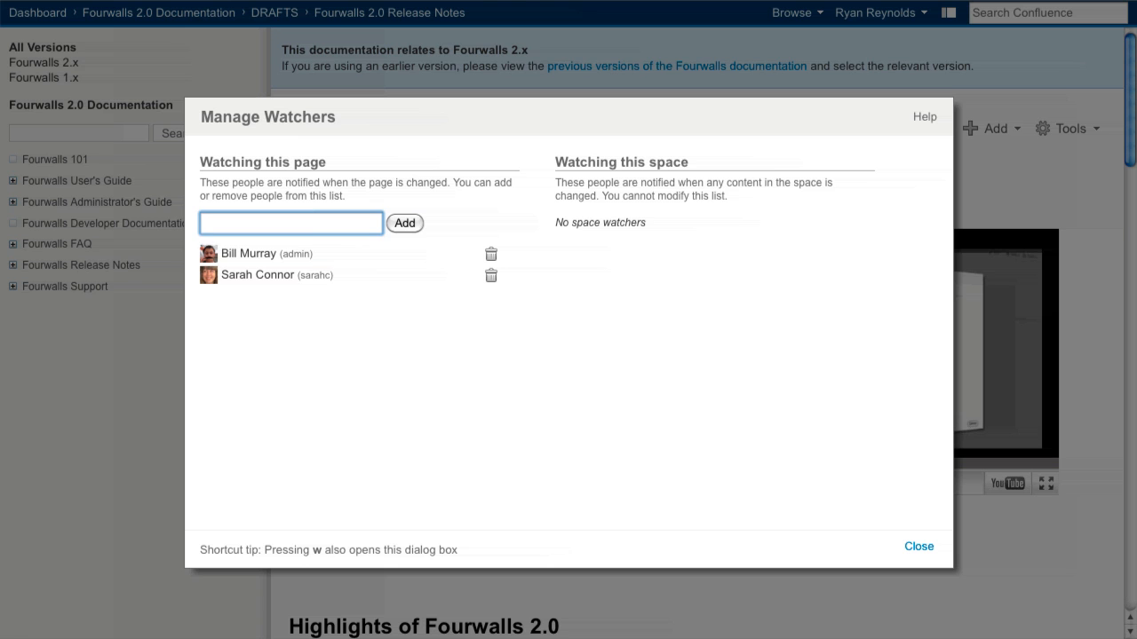
key("Escape")
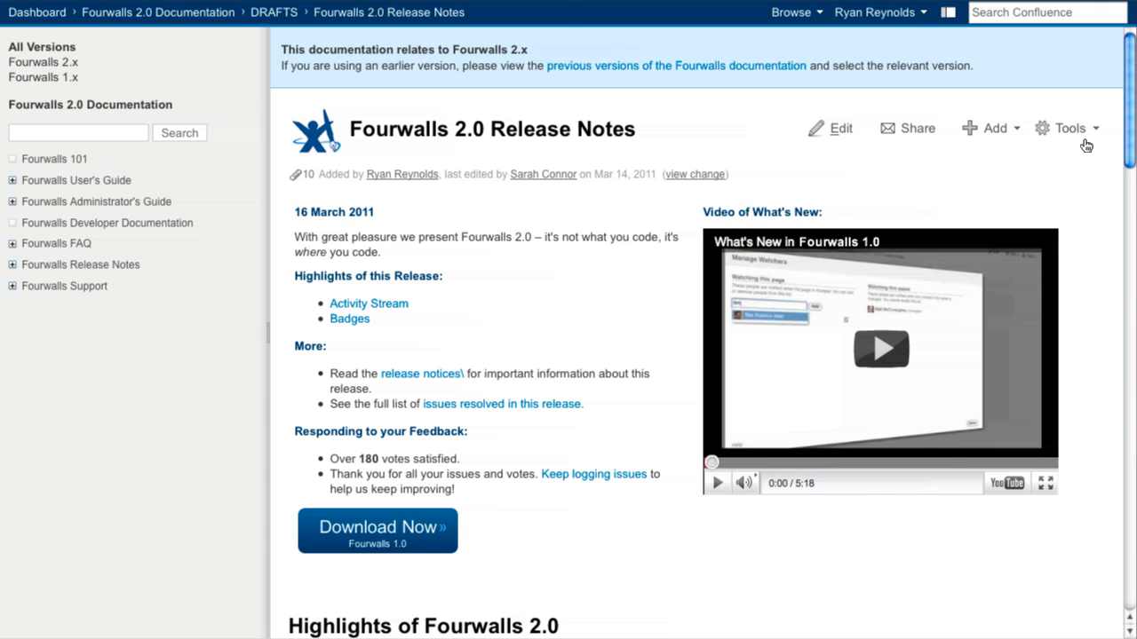
Export the Fourwalls 2.0 Release Notes page to PDF, open it in Preview and look through its content
left_click(1085, 141)
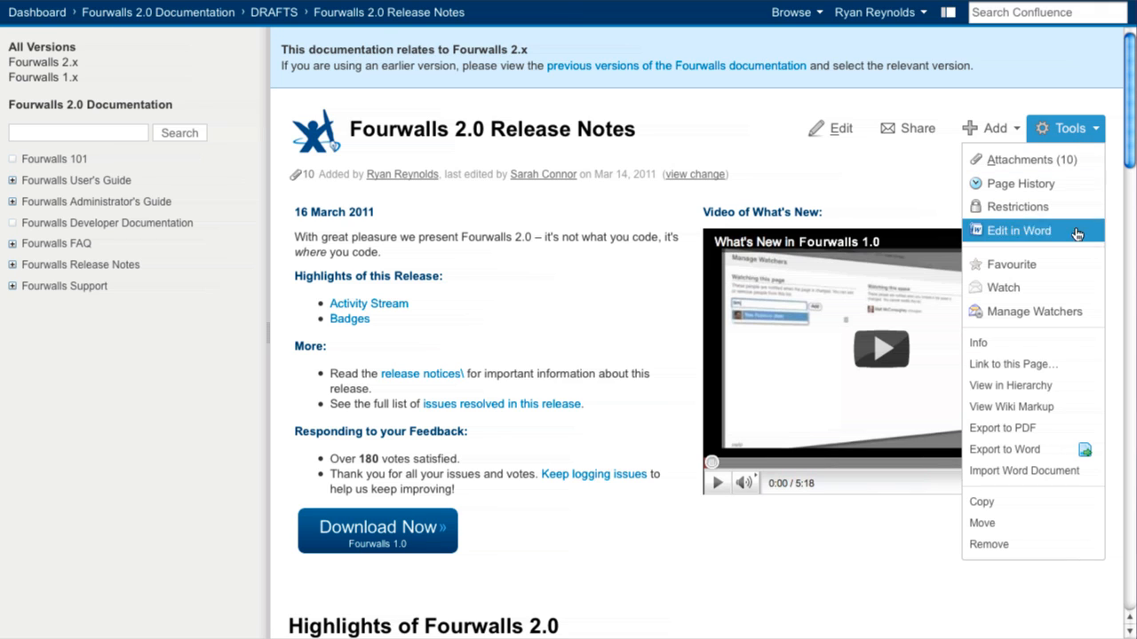
left_click(1081, 430)
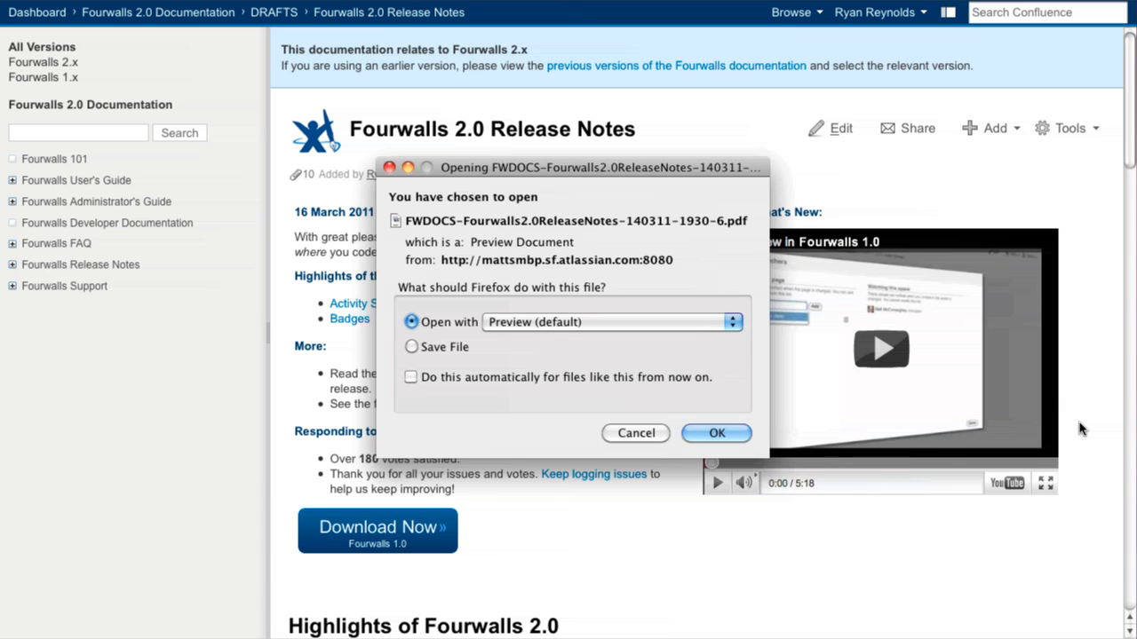
left_click(705, 434)
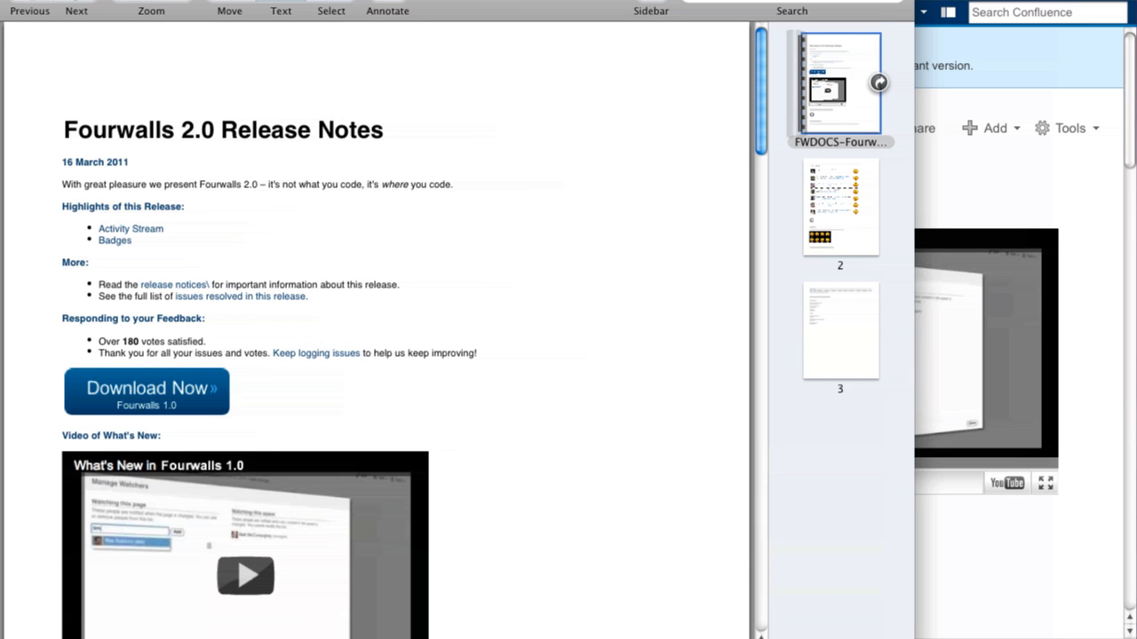
left_click(131, 228)
scroll(134, 227, "up", 10)
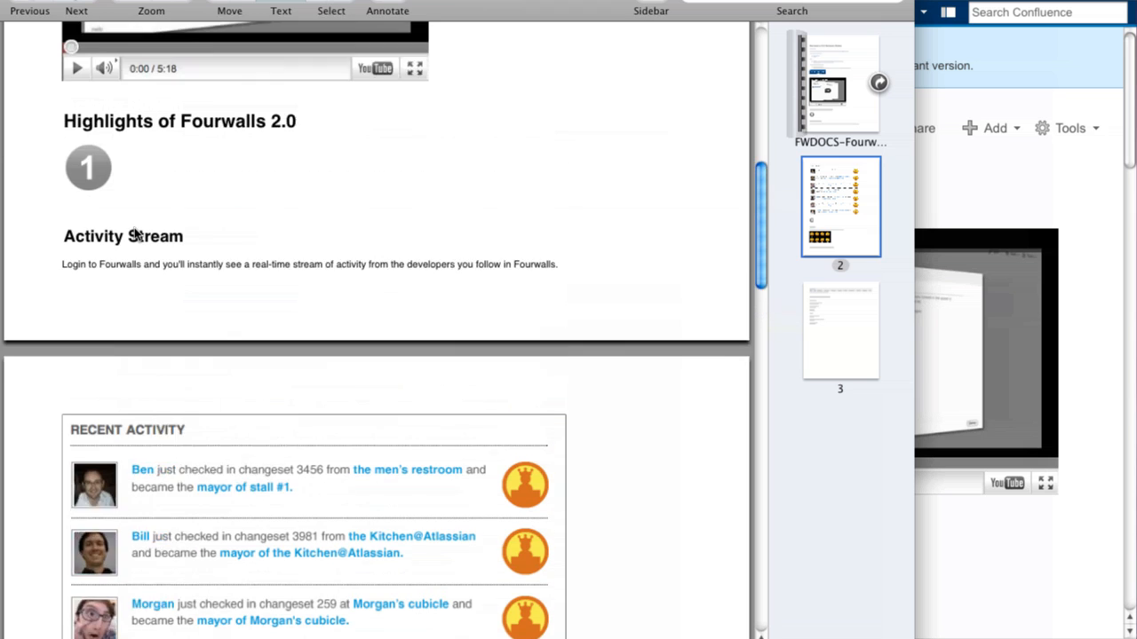
scroll(134, 232, "up", 10)
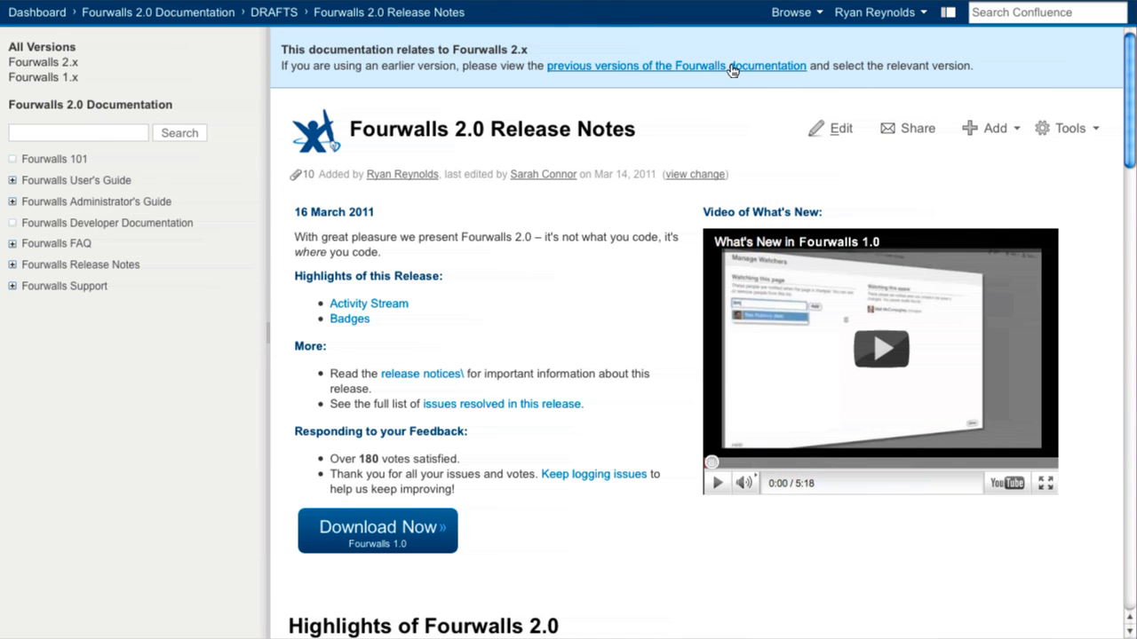
Set up a PDF export of the Fourwalls 2.0 Documentation space that excludes the Fourwalls Administrator's Guide and its child pages
left_click(796, 16)
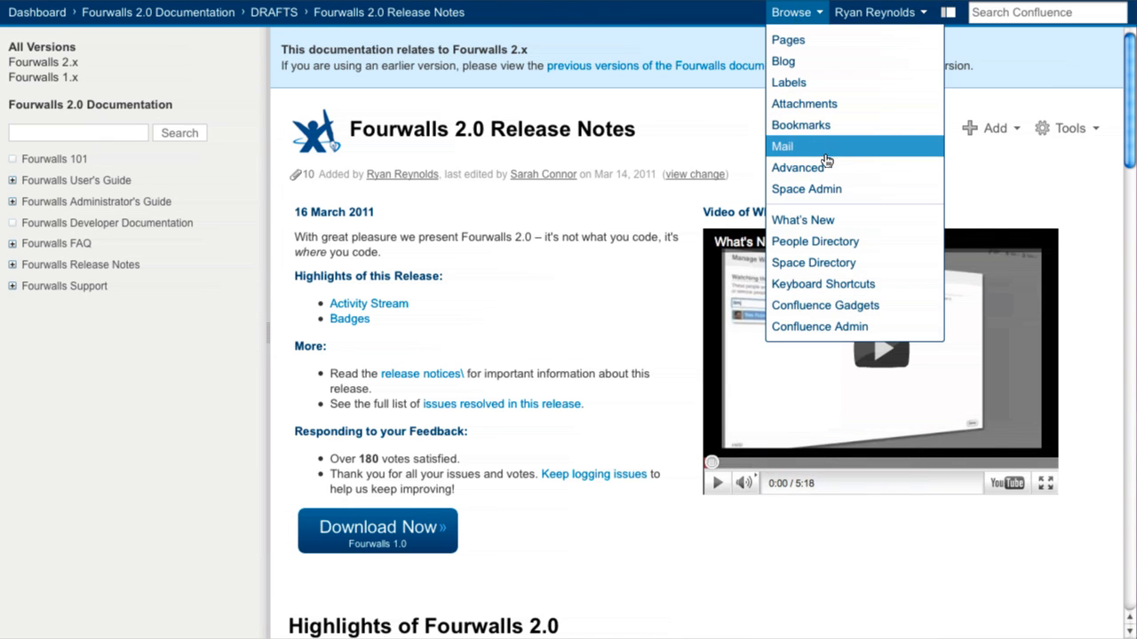
left_click(855, 168)
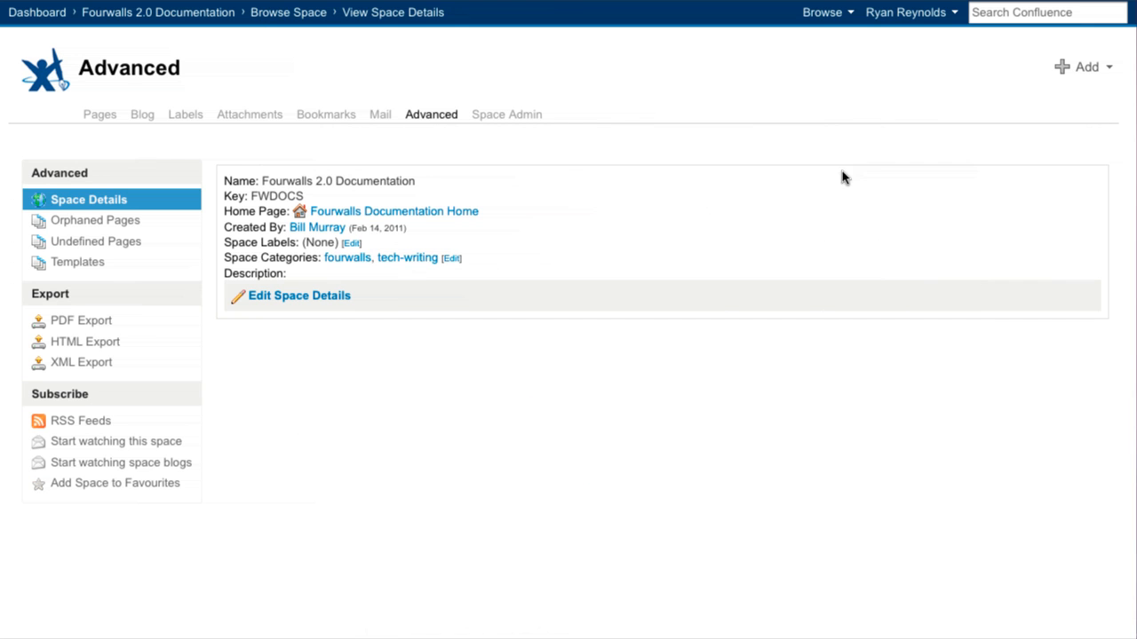
left_click(122, 321)
scroll(338, 335, "down", 2)
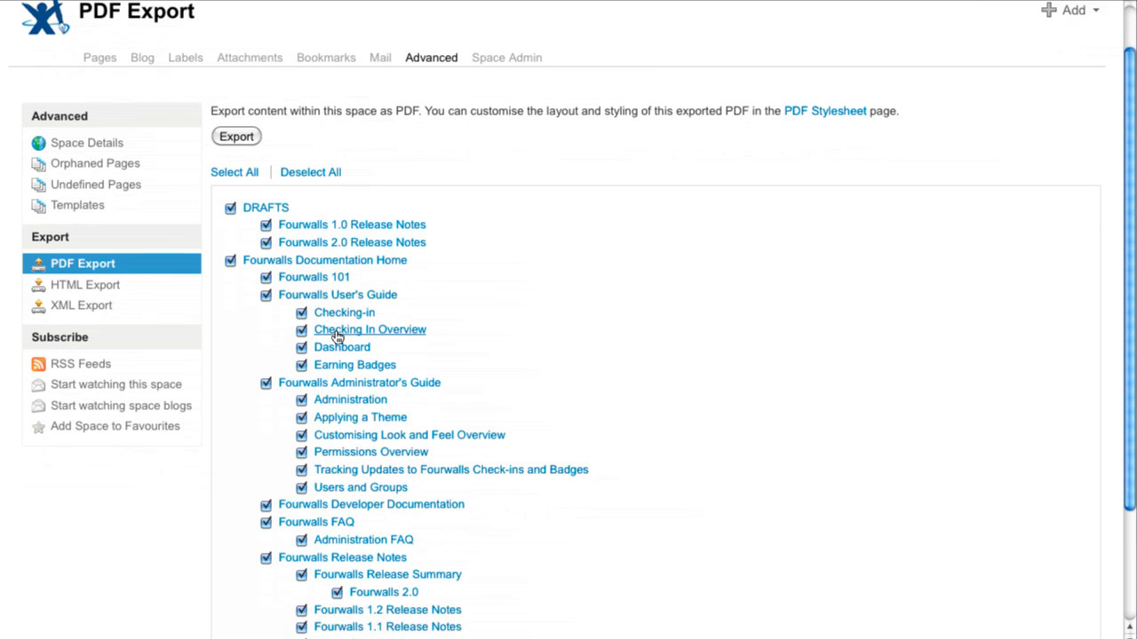
scroll(337, 336, "down", 2)
left_click(266, 341)
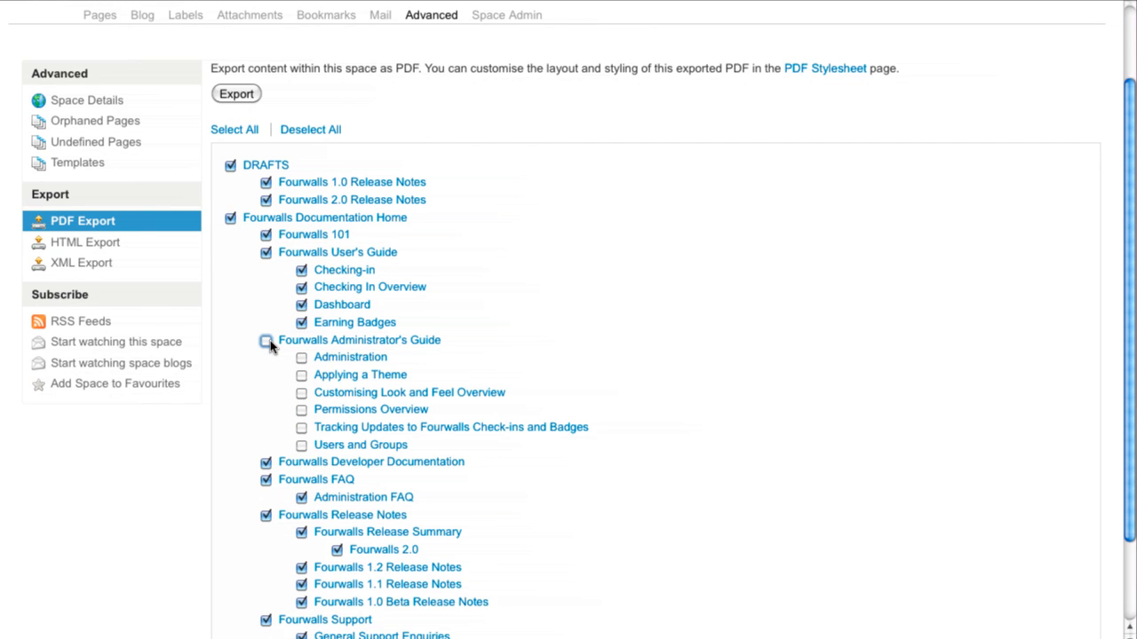
scroll(272, 347, "down", 4)
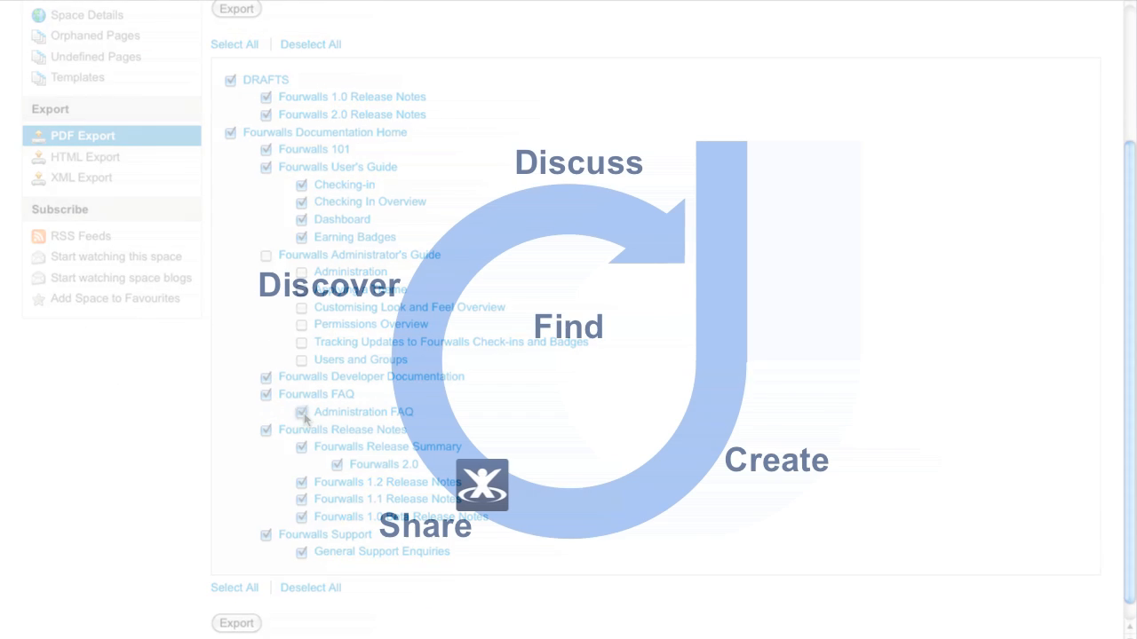